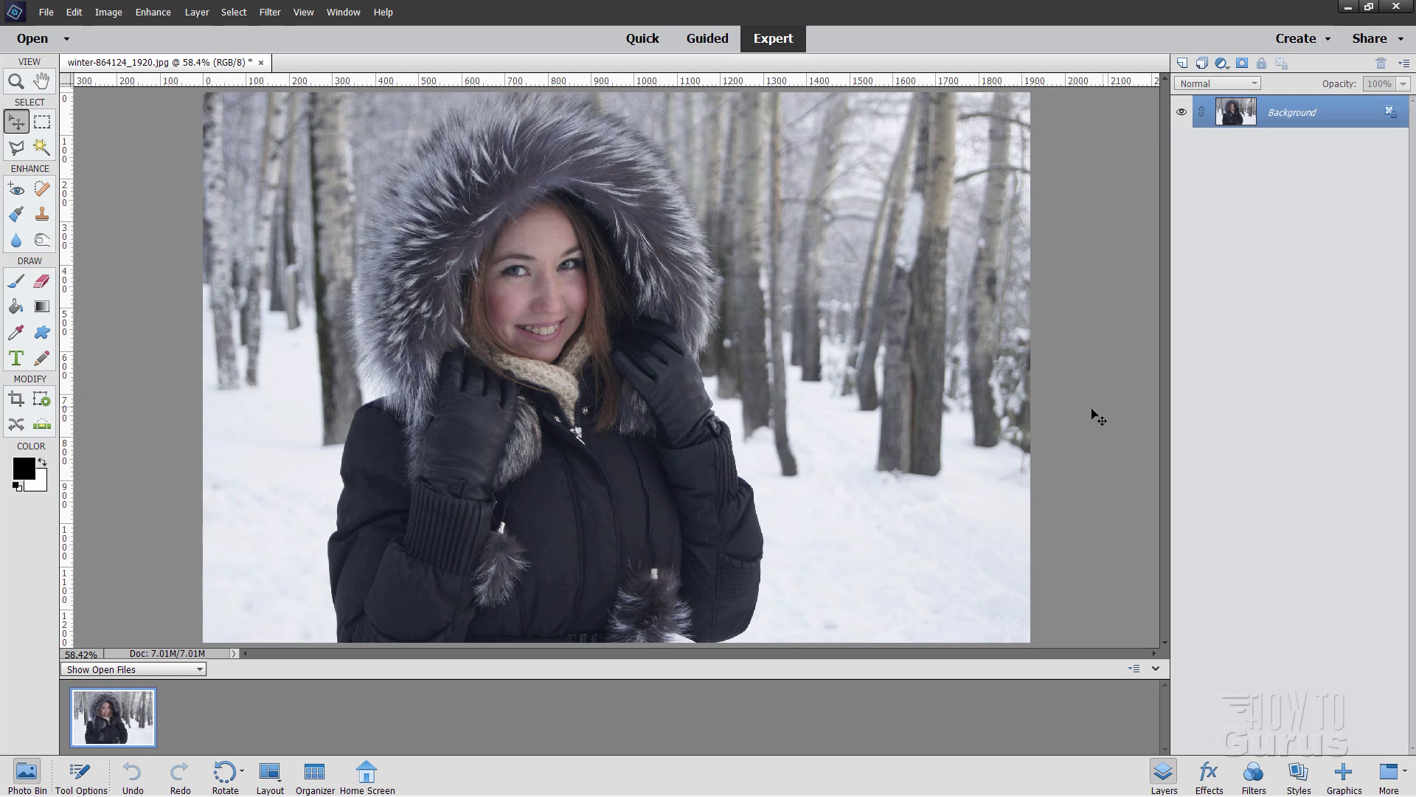
Close the current portrait and open winter-864124_1920.jpg from the Pixabay 8 folder in Camera Raw
left_click(261, 62)
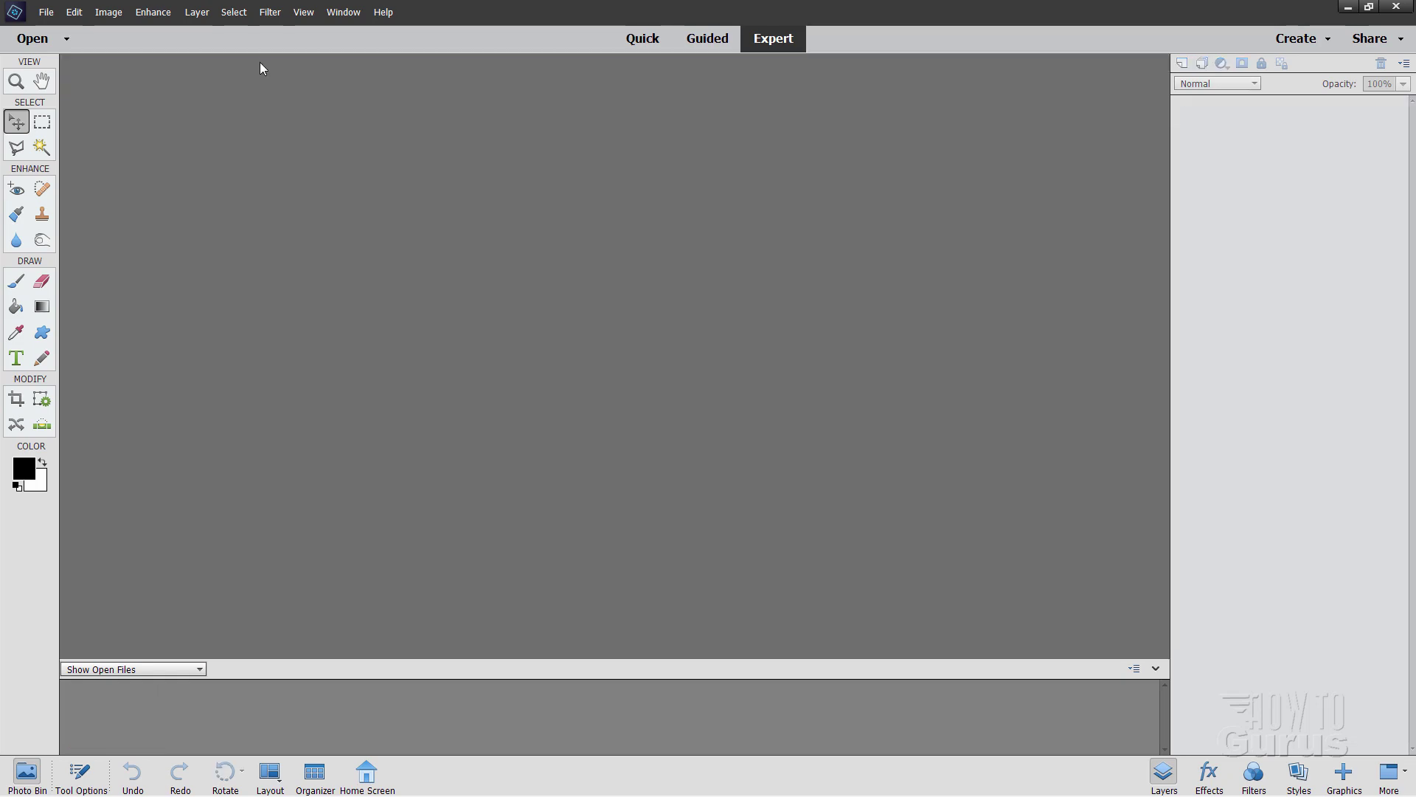
left_click(61, 20)
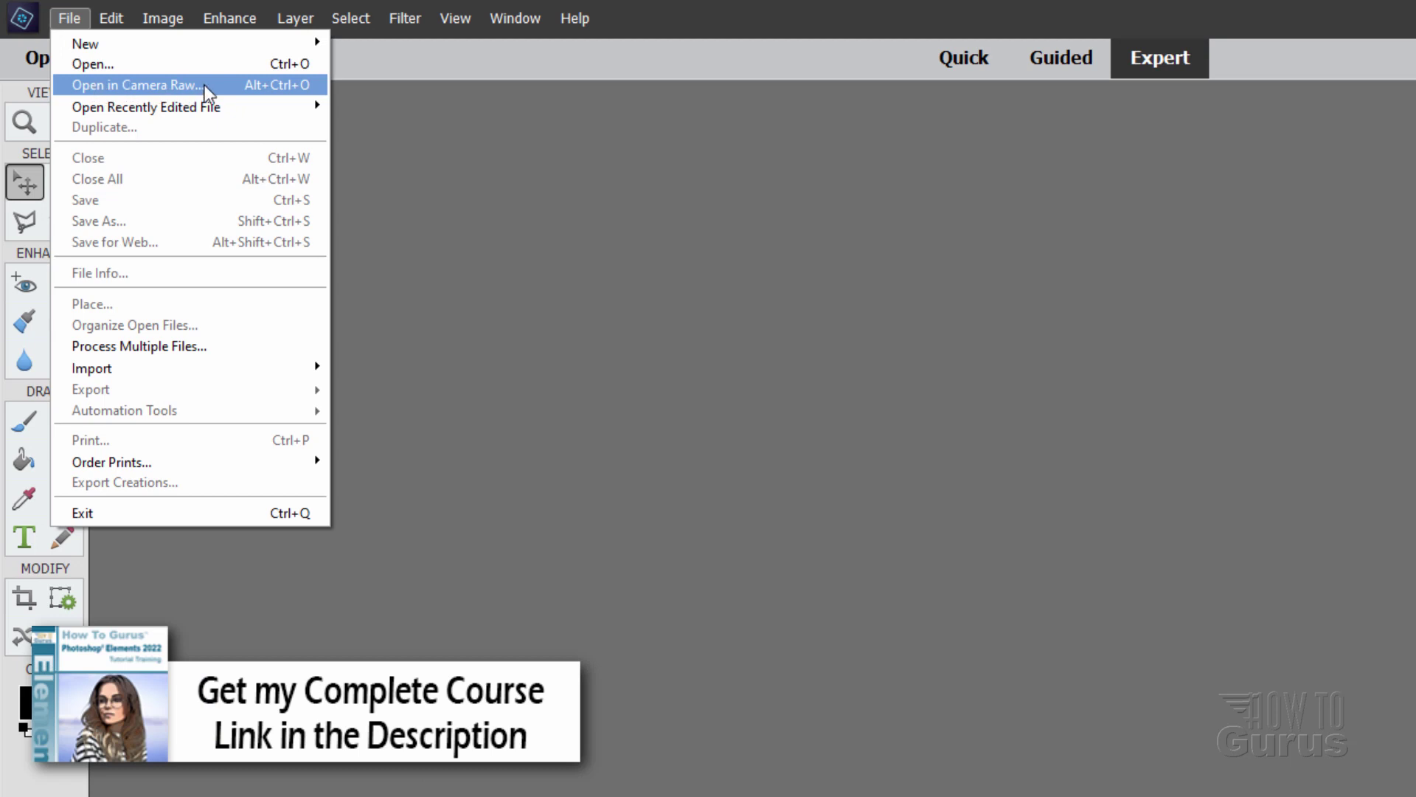
left_click(134, 86)
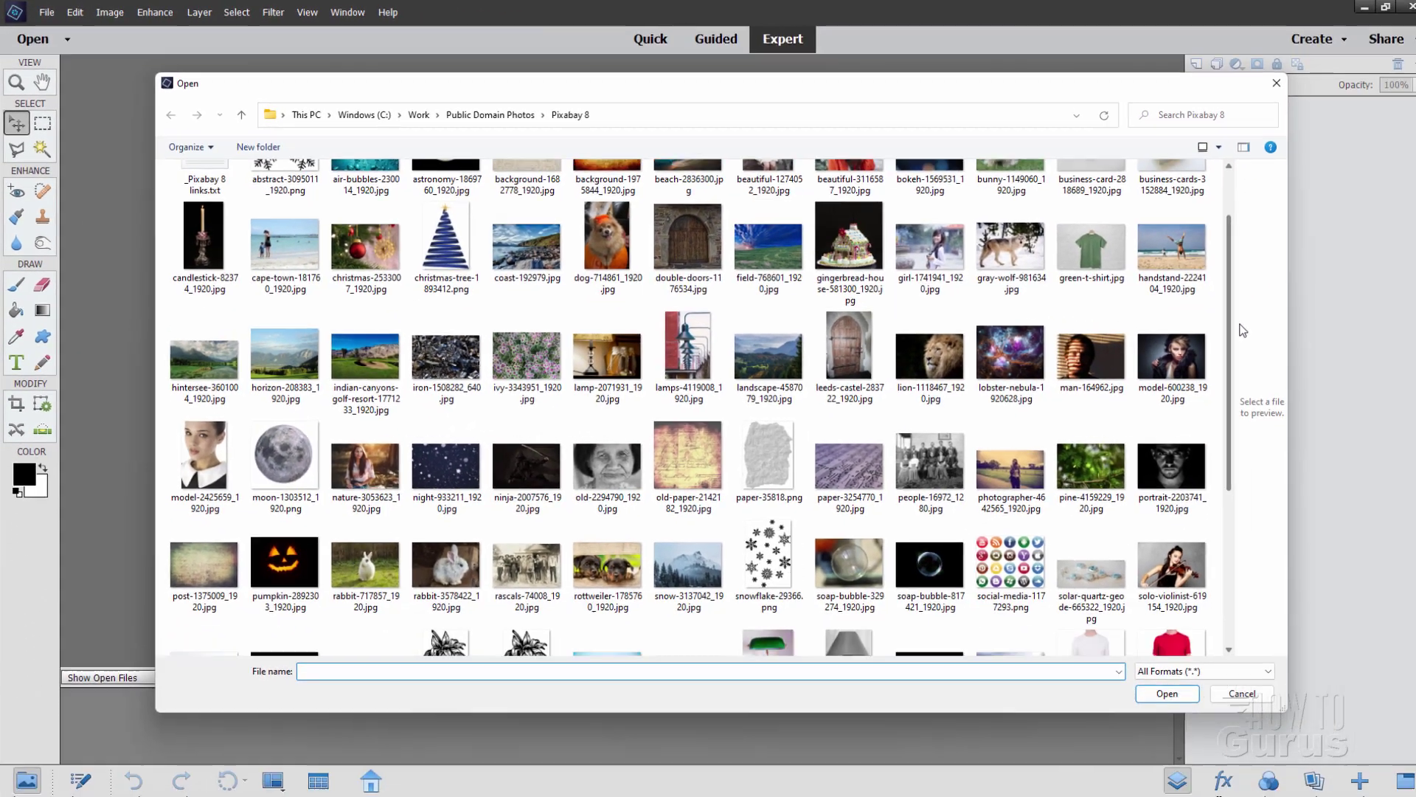
scroll(1018, 598, "down", 5)
left_click(948, 489)
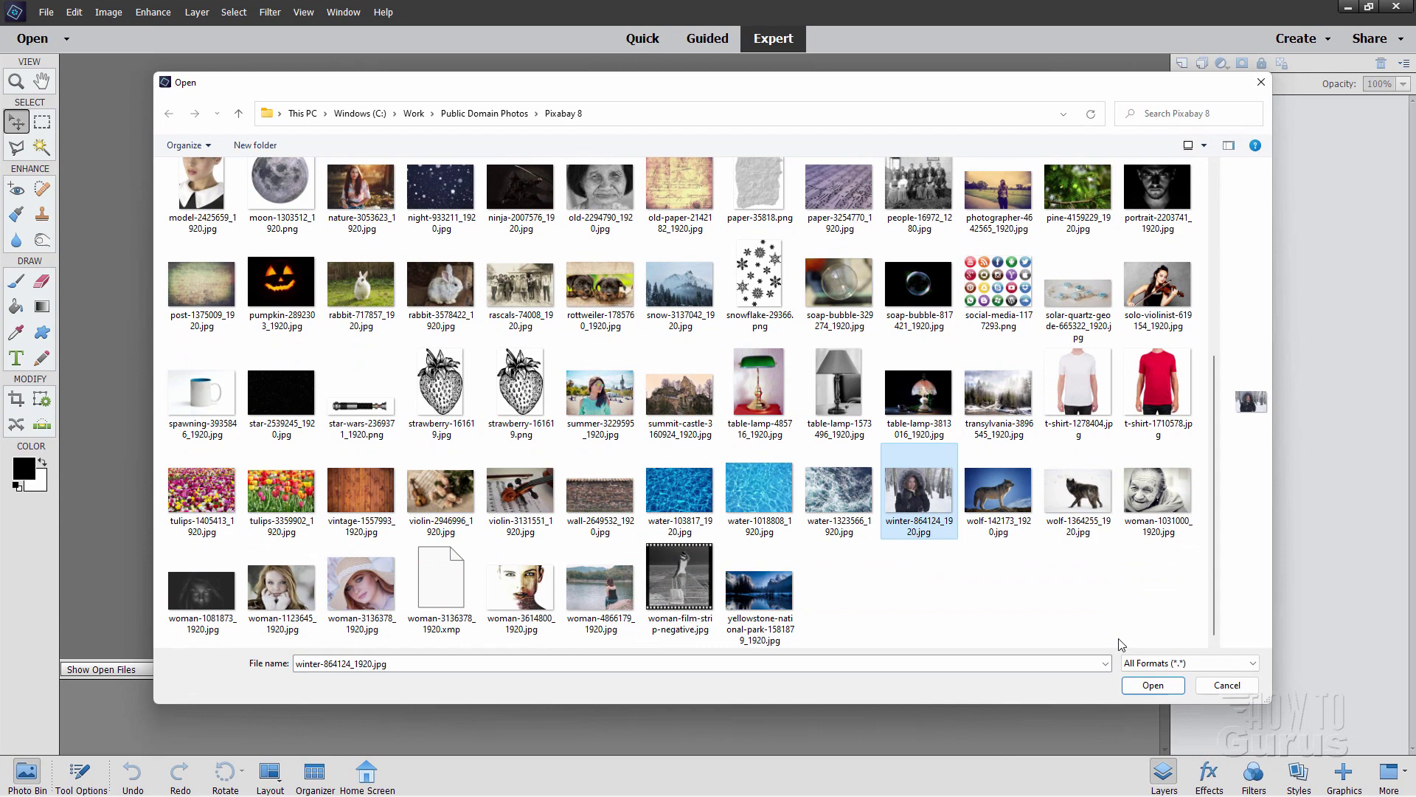
left_click(1153, 685)
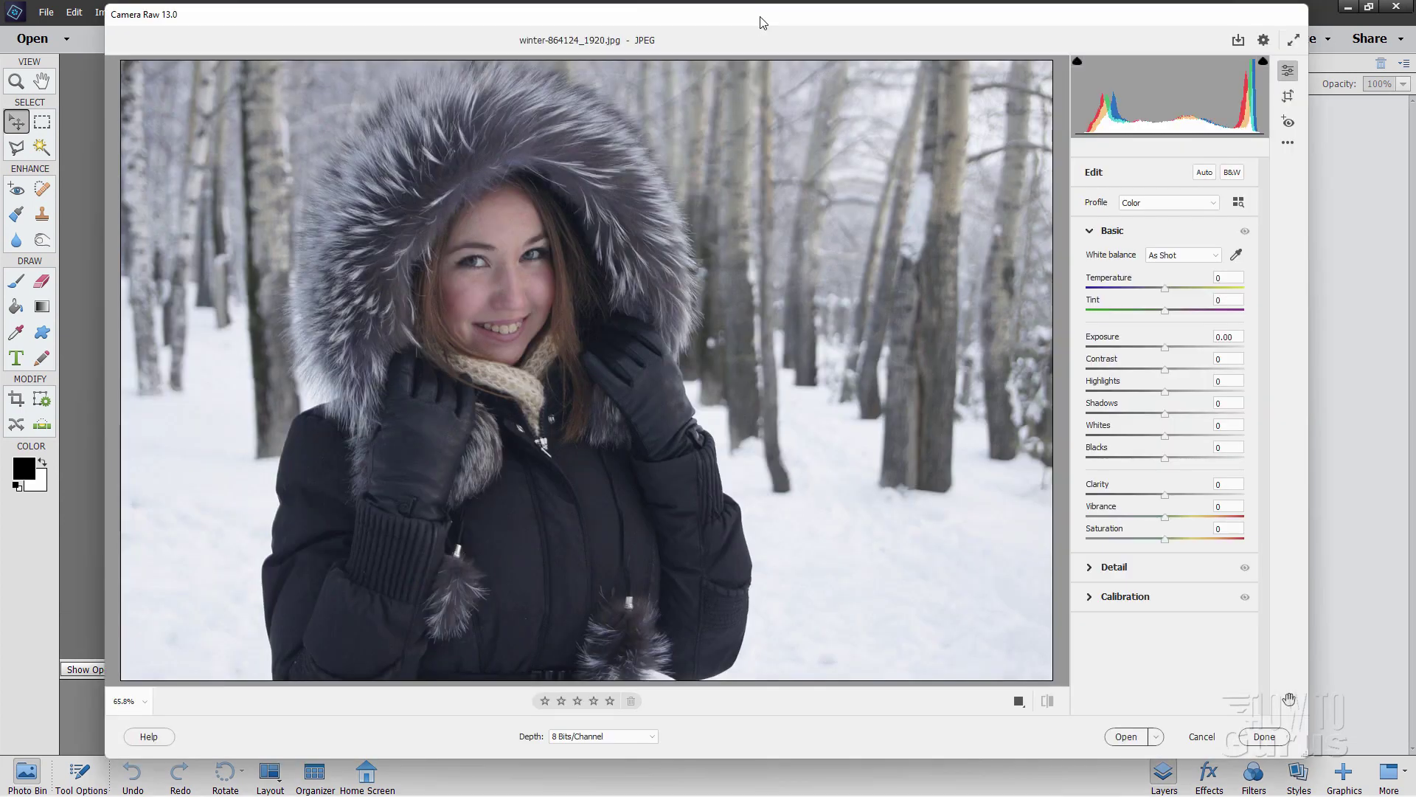
Reposition the Camera Raw window up and left so its bottom buttons are visible
left_click_drag(760, 22, 817, 114)
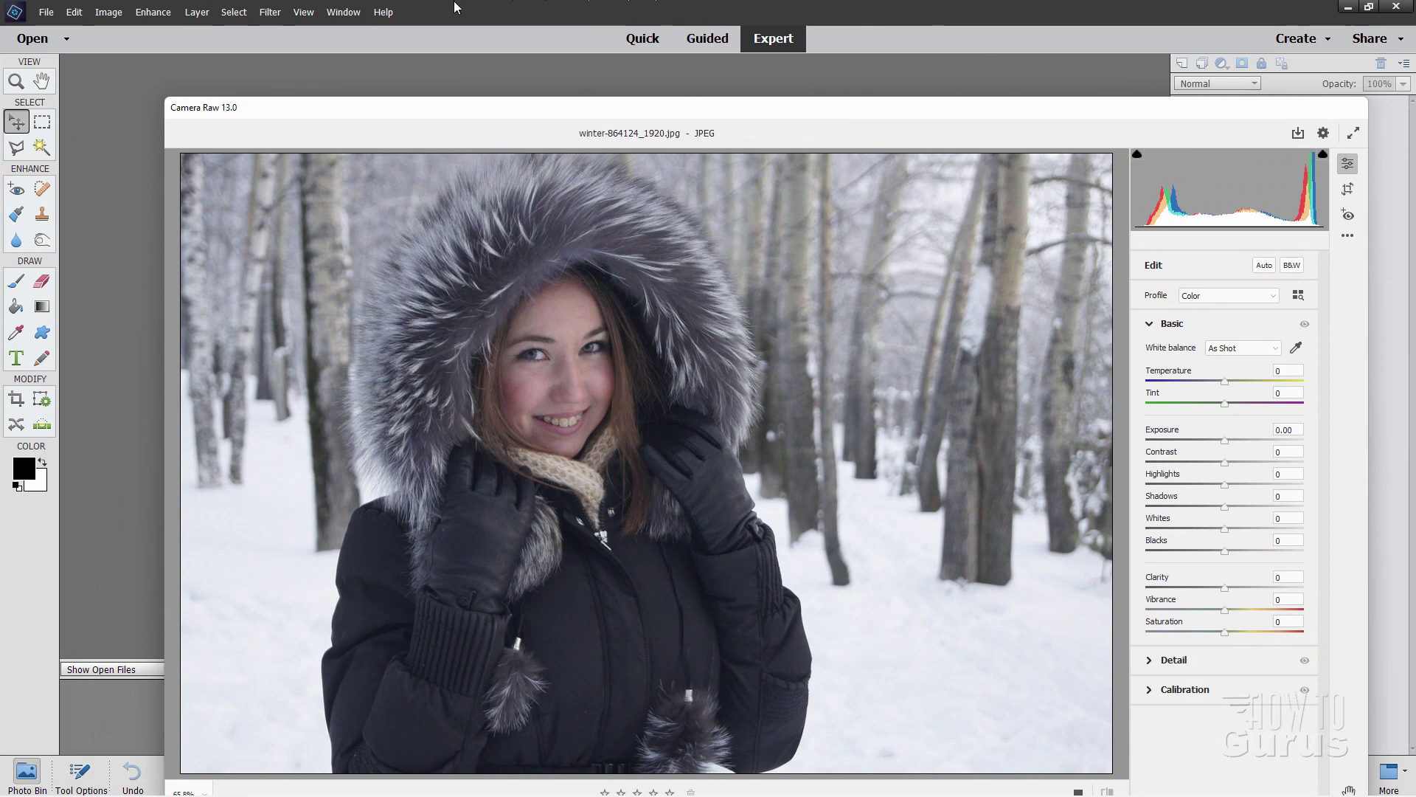
left_click_drag(499, 121, 393, 34)
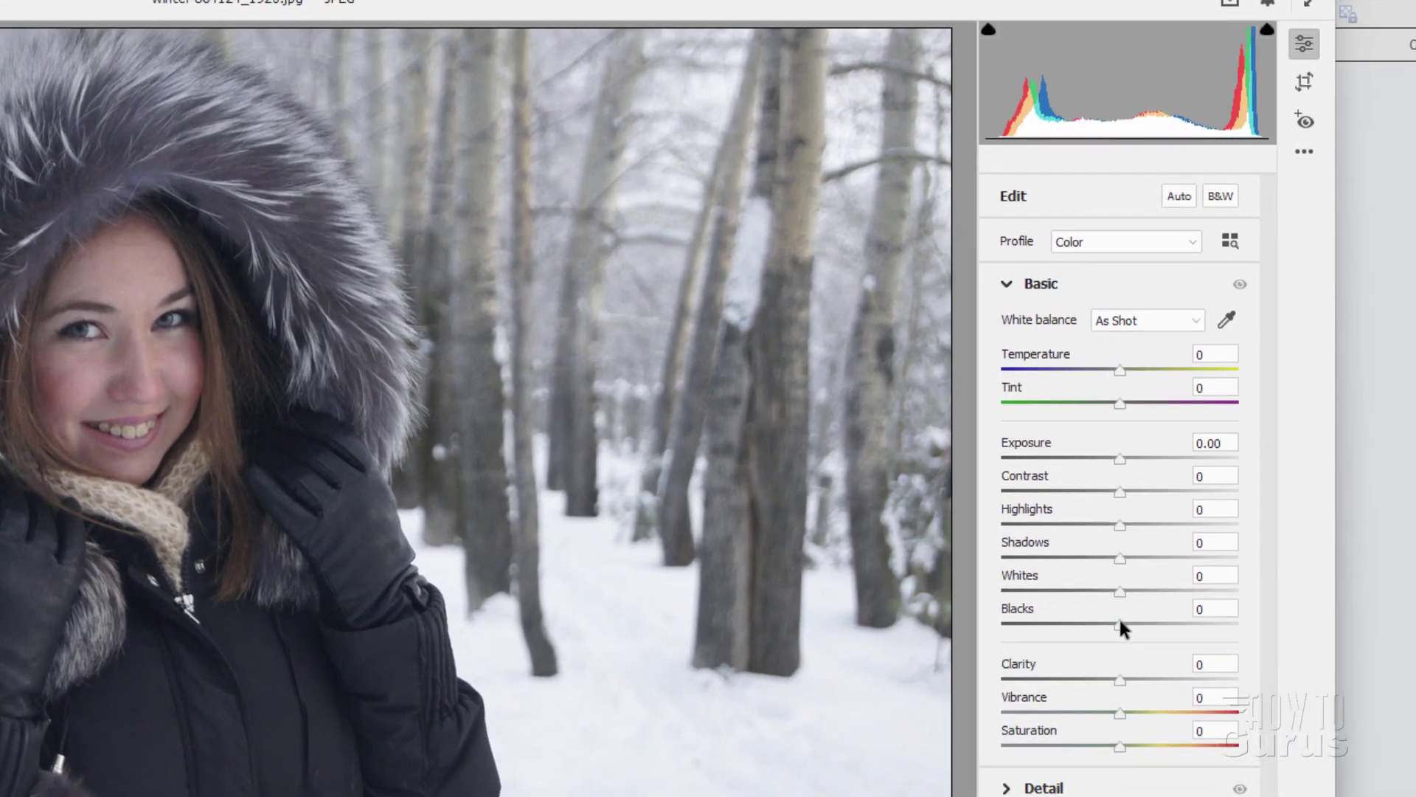
Set Blacks to -45, Shadows to -21 and Whites to +49 in the Basic panel
left_click_drag(1119, 621, 1179, 592)
mouse_move(1117, 558)
left_mouse_down()
mouse_move(1077, 557)
mouse_move(1090, 558)
left_mouse_up()
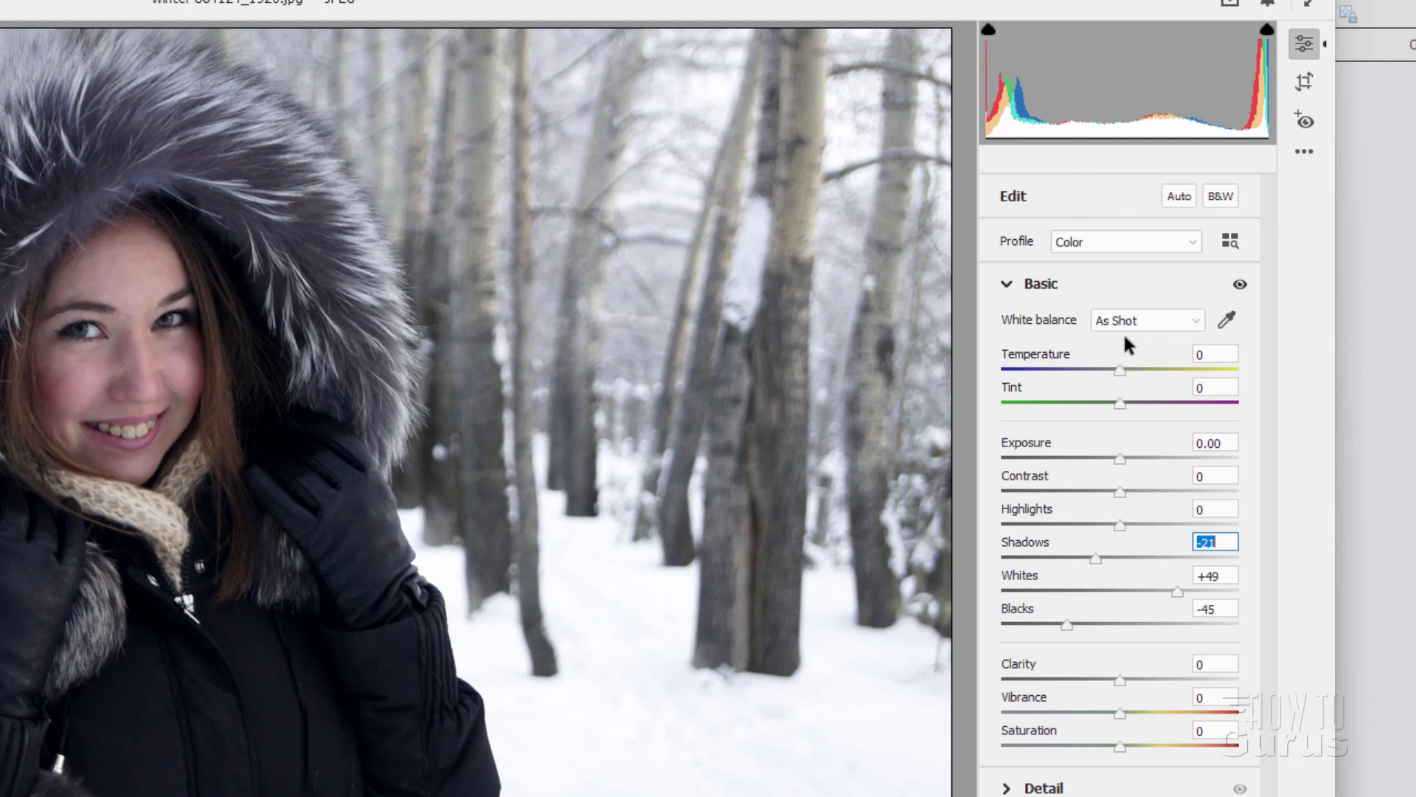
Use the More image settings menu's Reset to Default to zero every Basic slider
left_click(1303, 155)
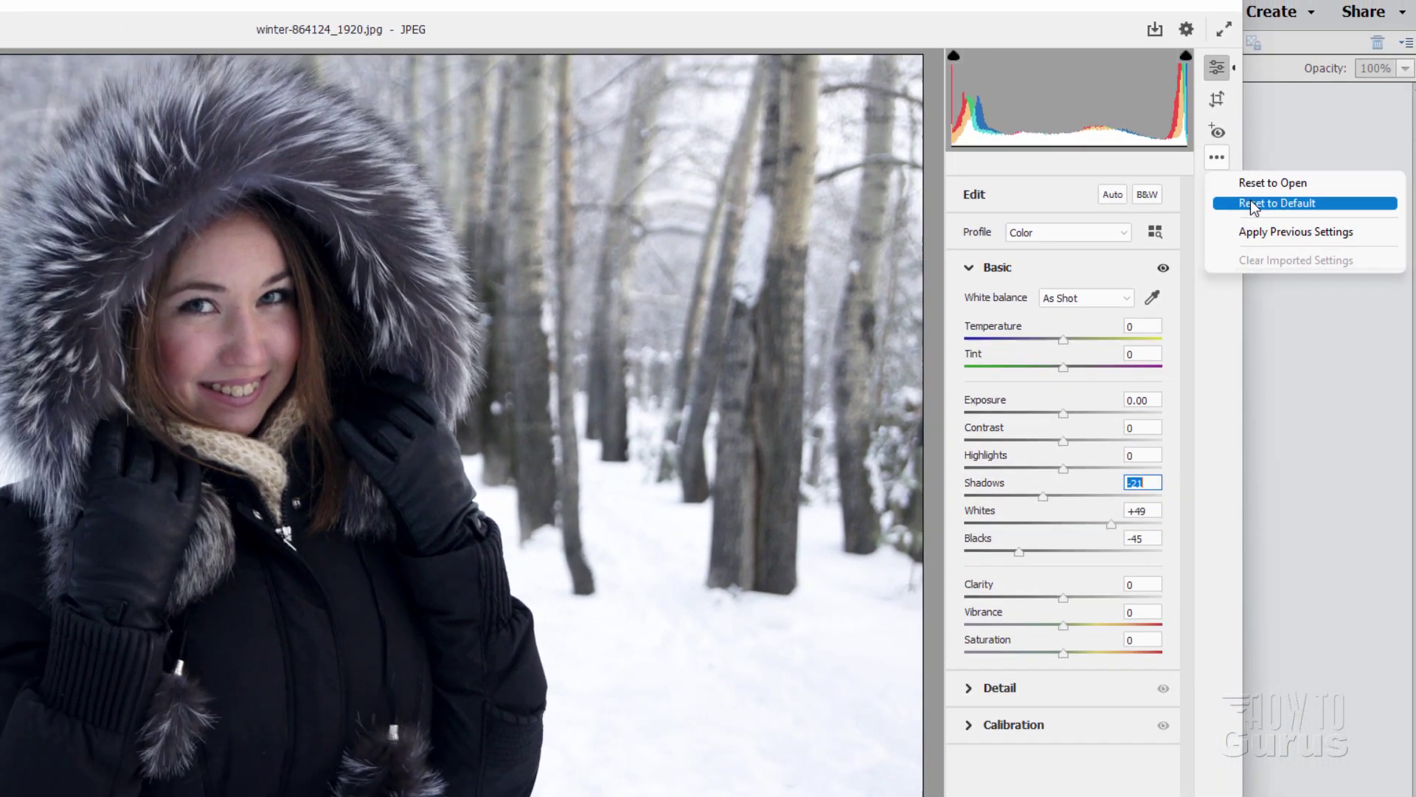
left_click(1221, 214)
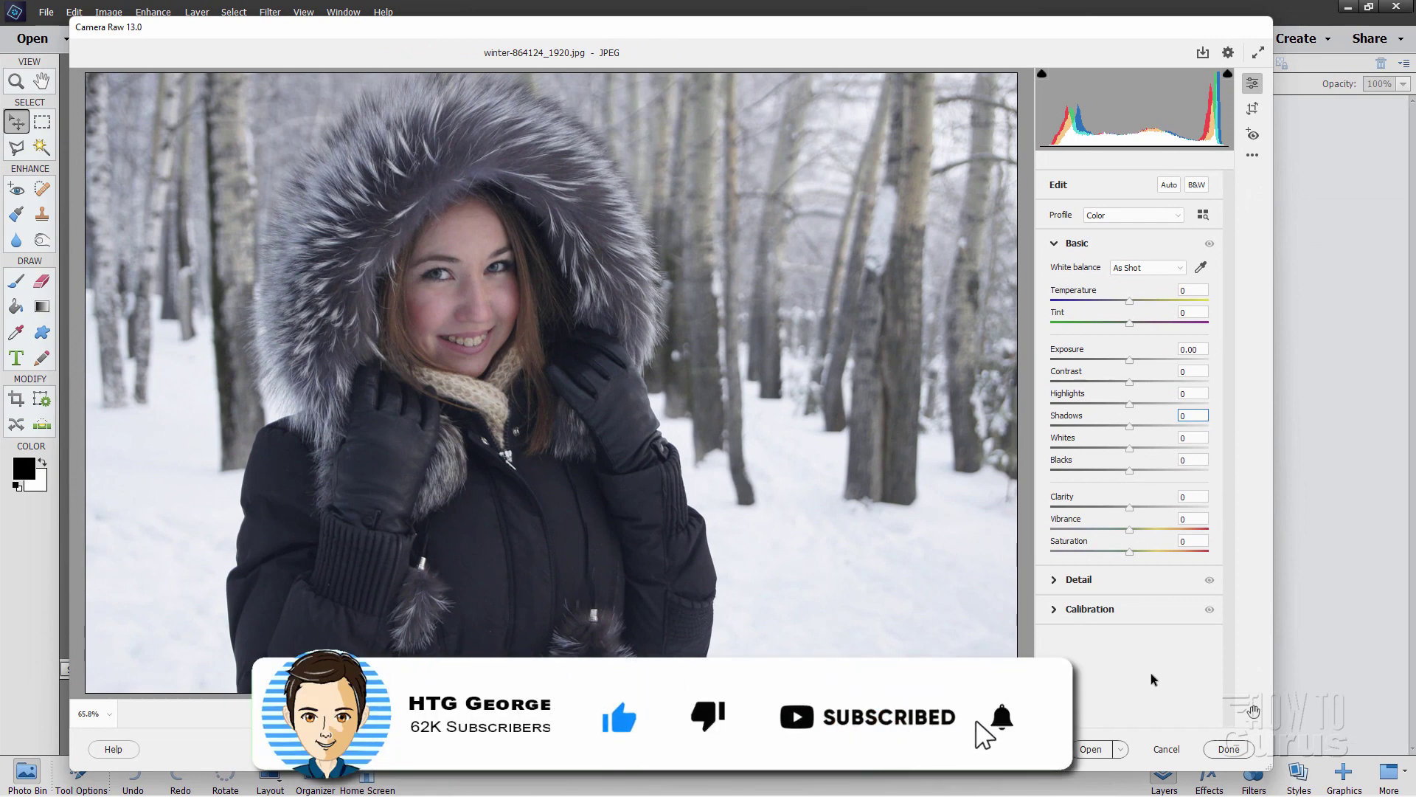
left_click(1252, 155)
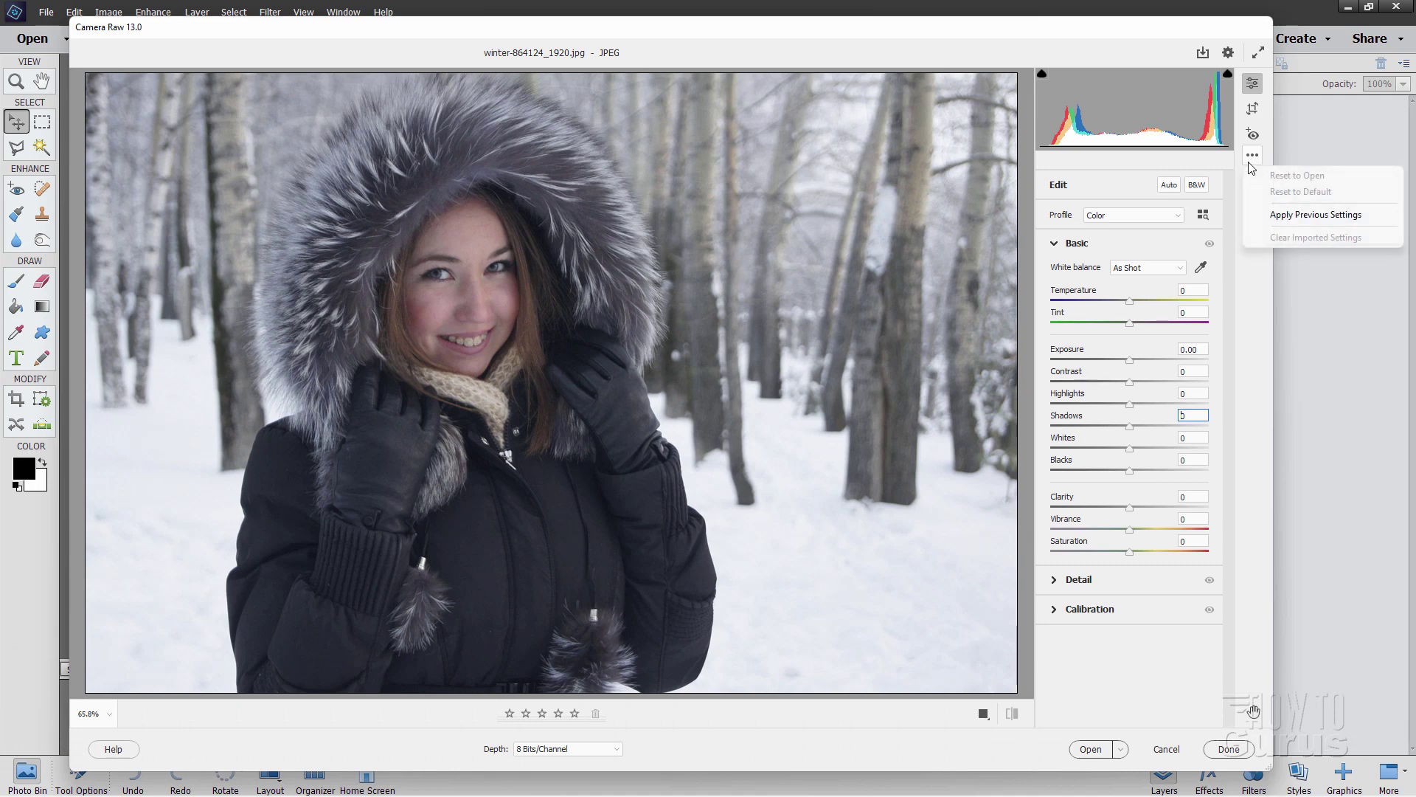
left_click(1103, 650)
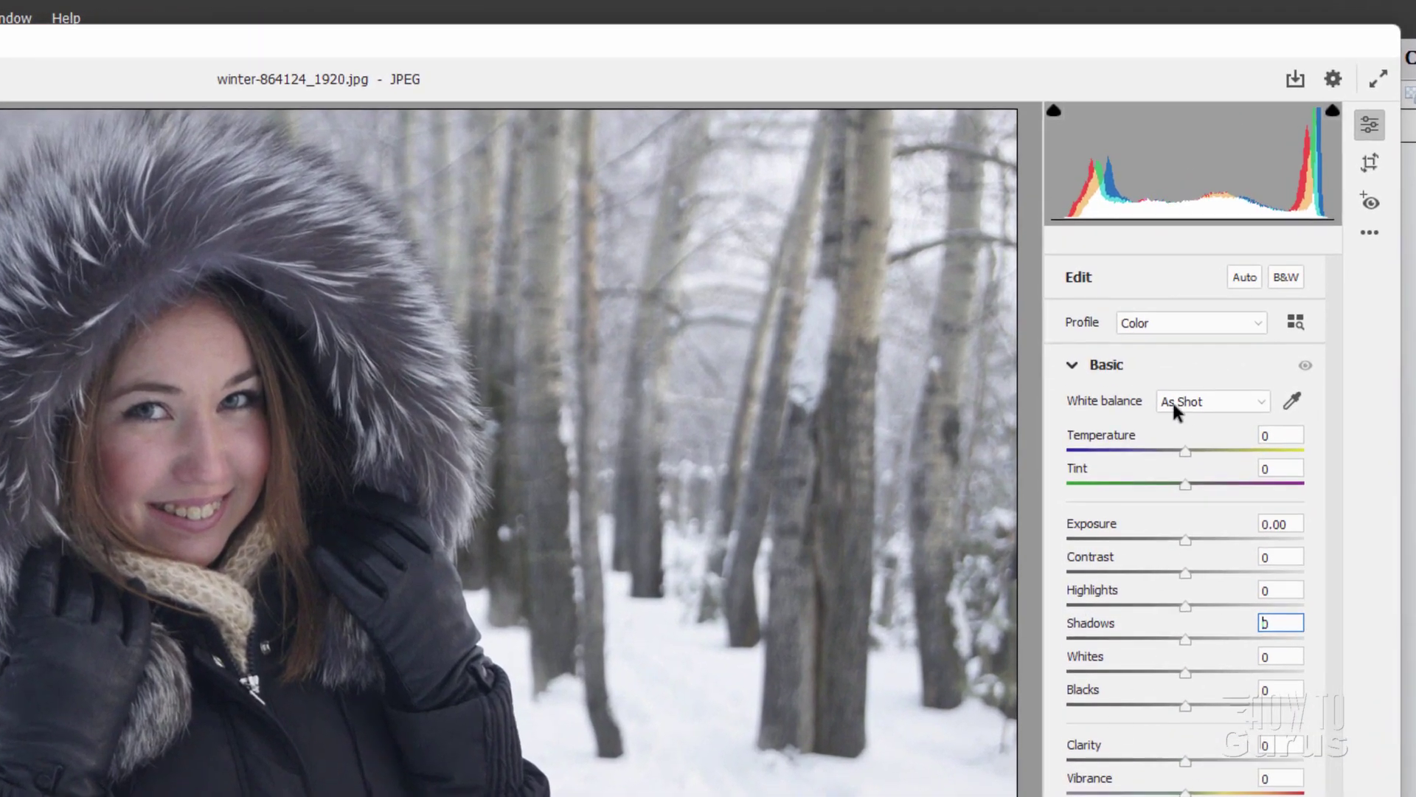
Open the Profile browser with Color still applied, toggling the Favorites and Basic groups
left_click(1258, 318)
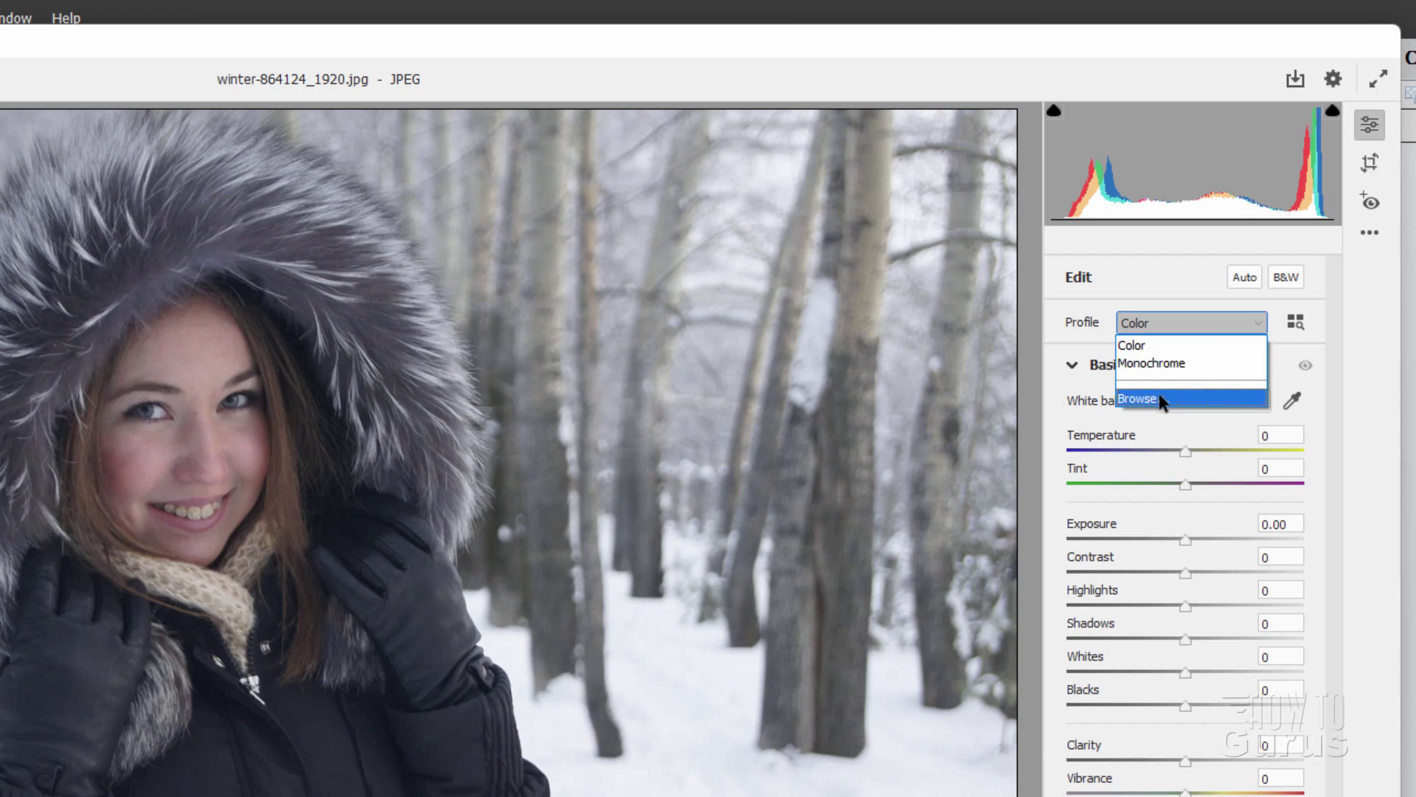
left_click(1206, 317)
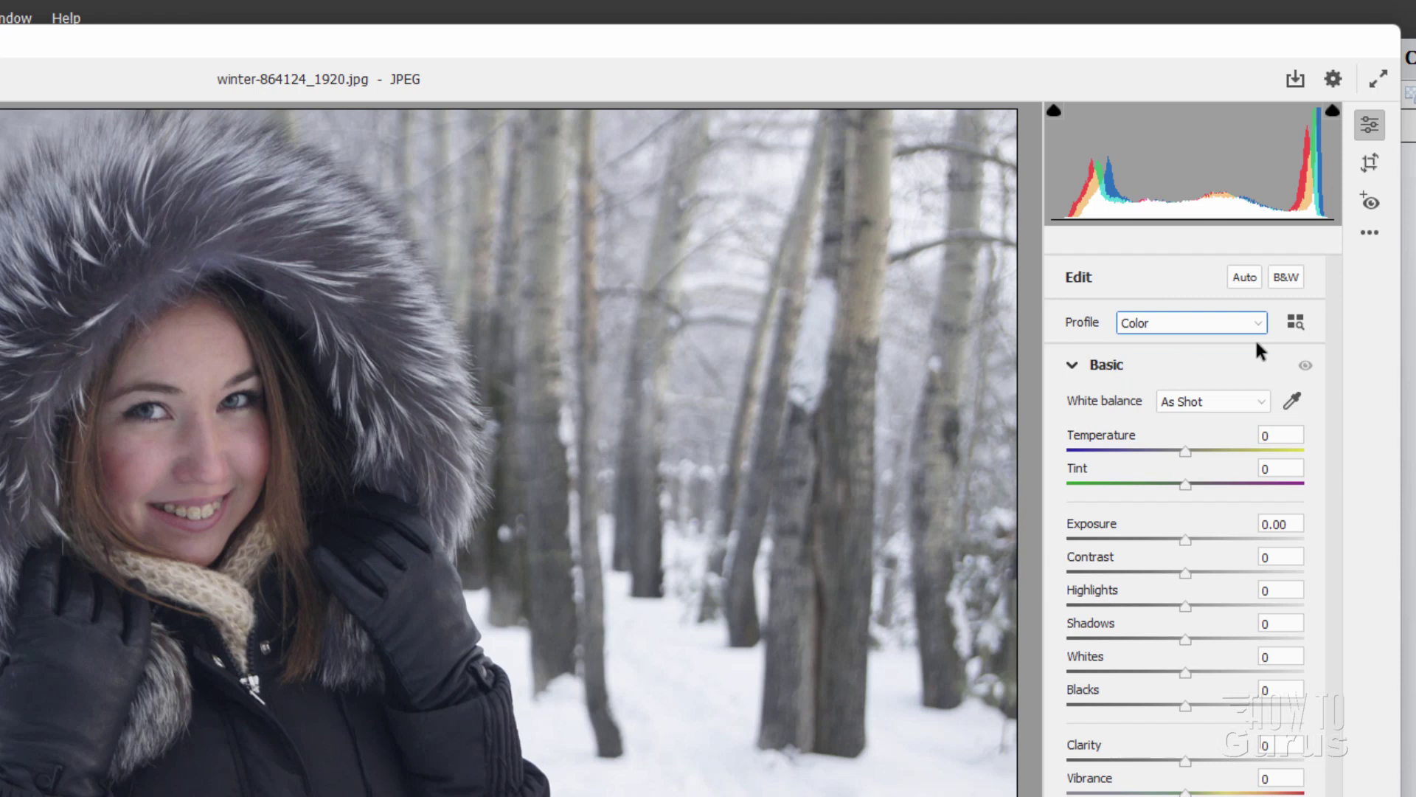
left_click(1297, 322)
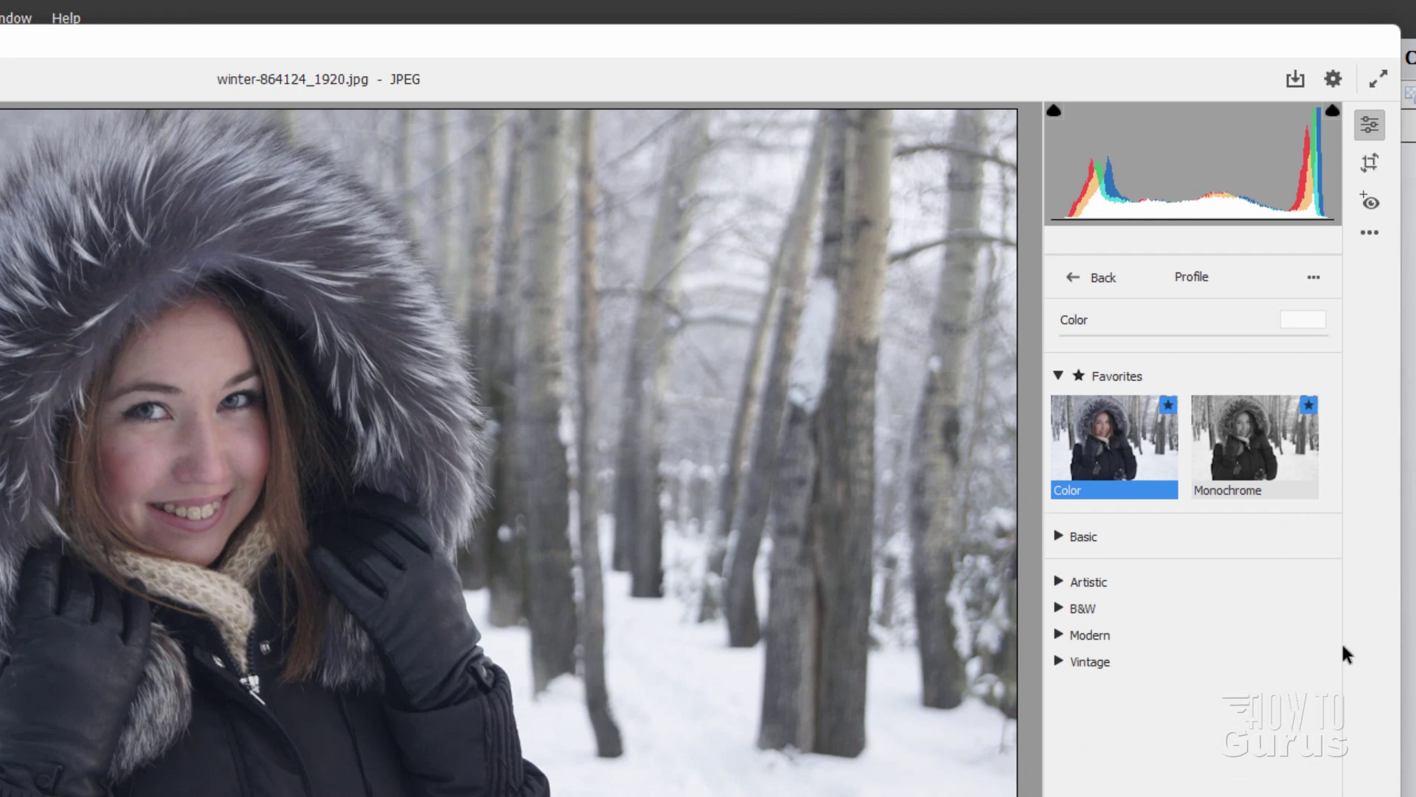
left_click(1058, 375)
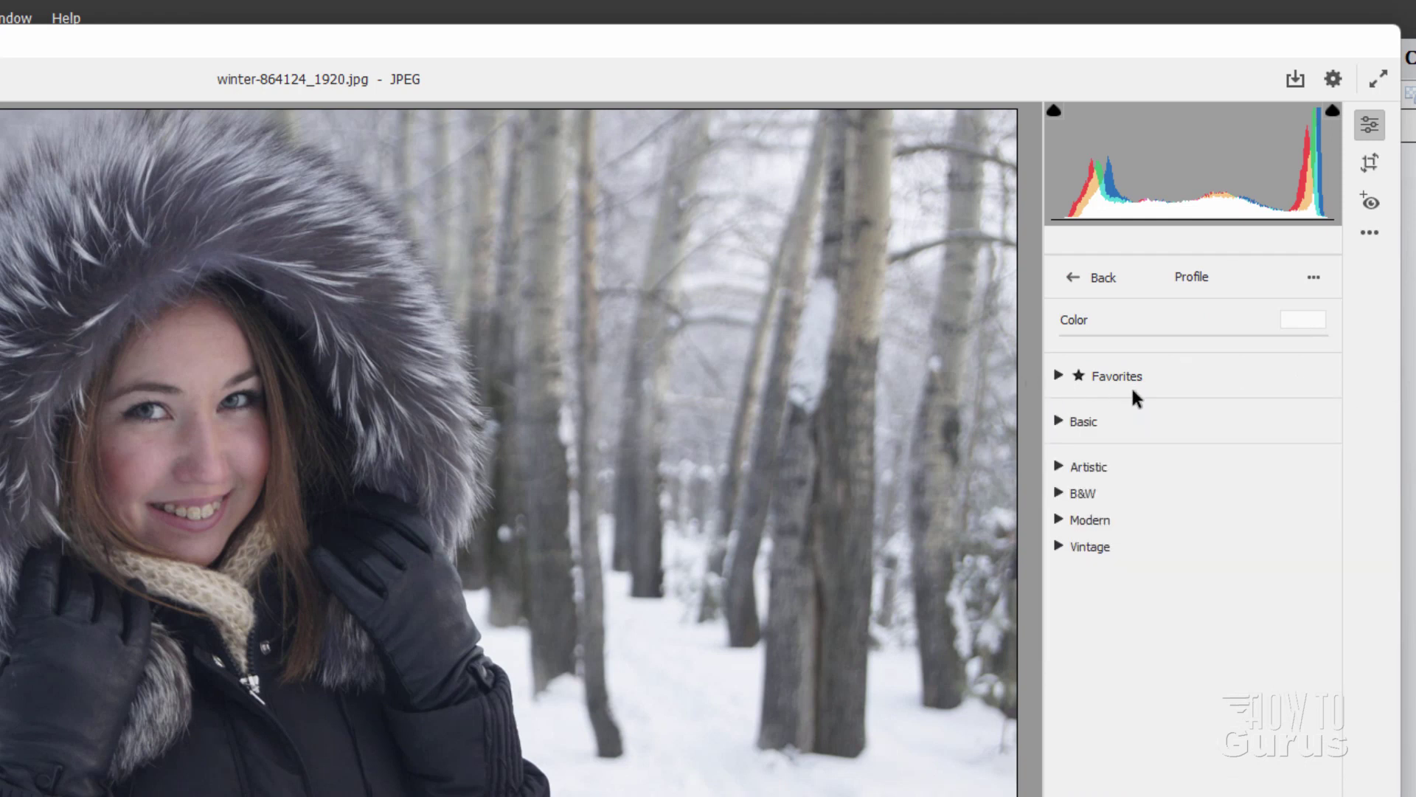
left_click(1059, 377)
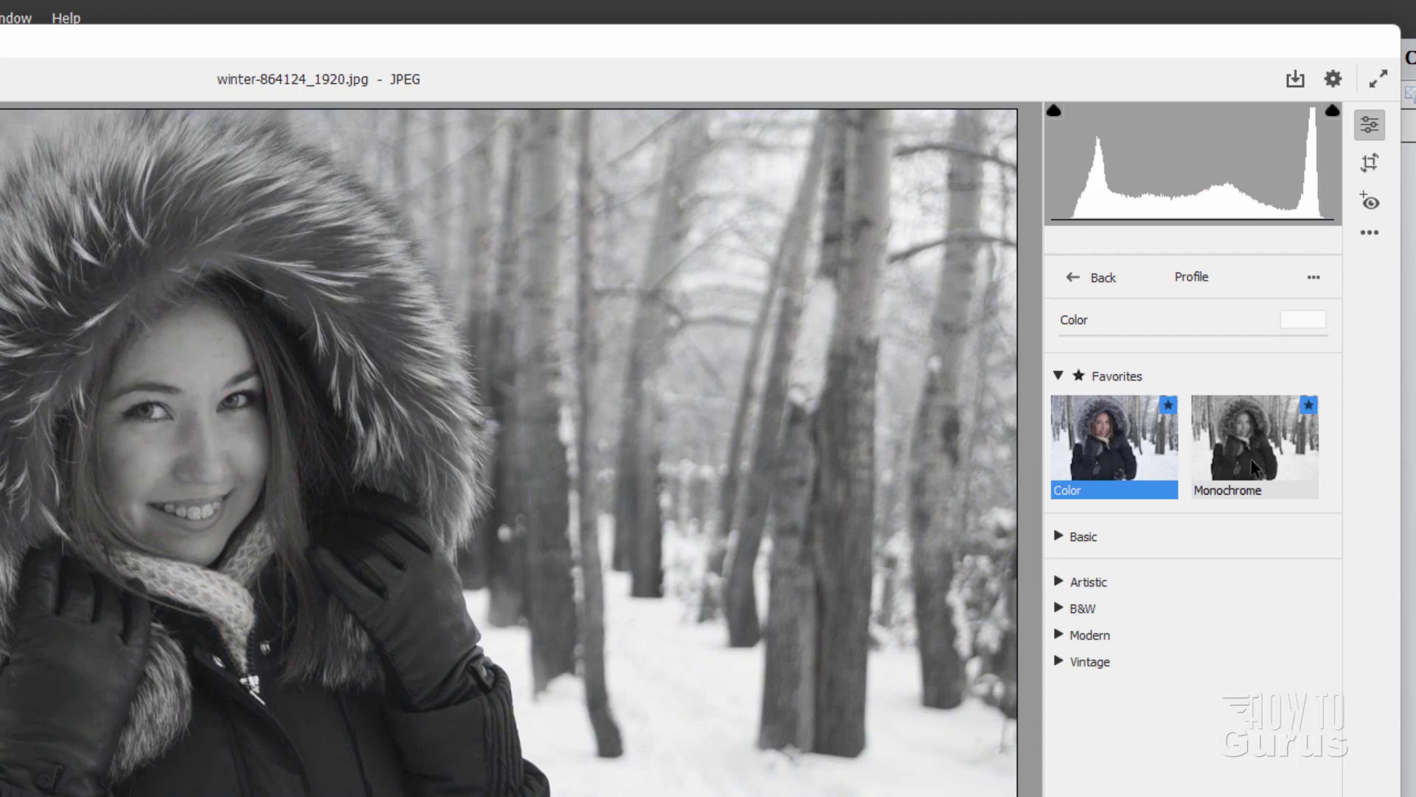
left_click(1080, 536)
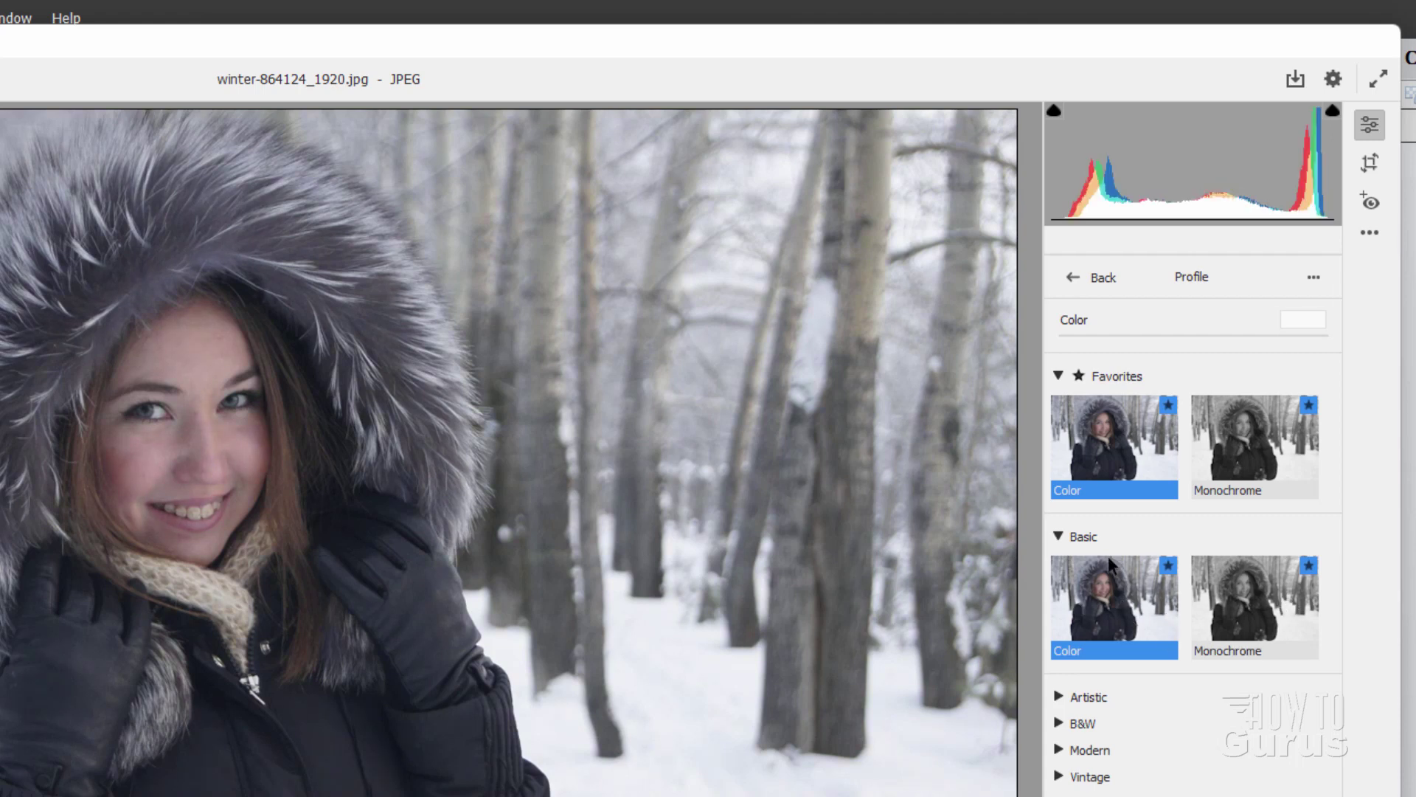
left_click(1059, 537)
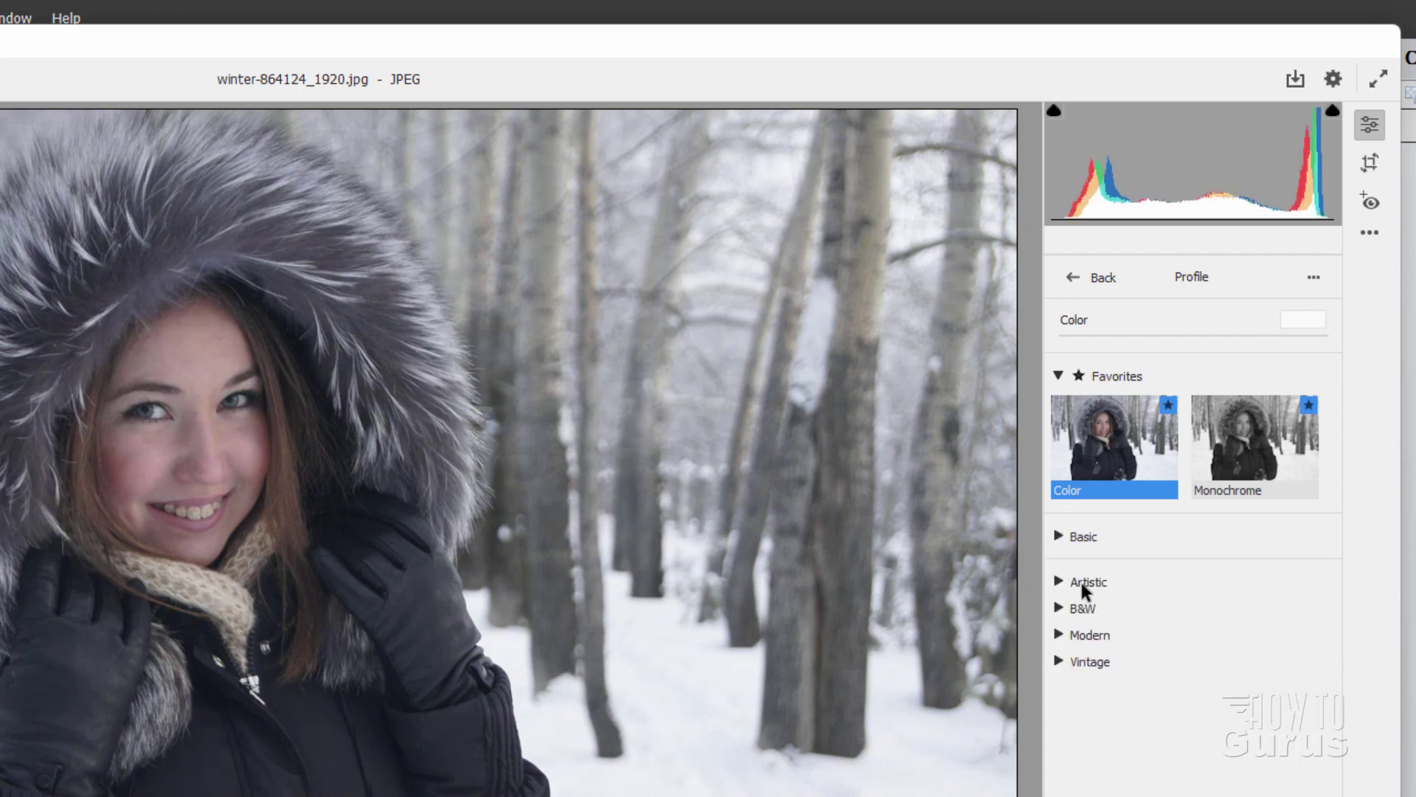
In the Artistic group, favourite Artistic 05 and unfavourite Artistic 03
left_click(1059, 581)
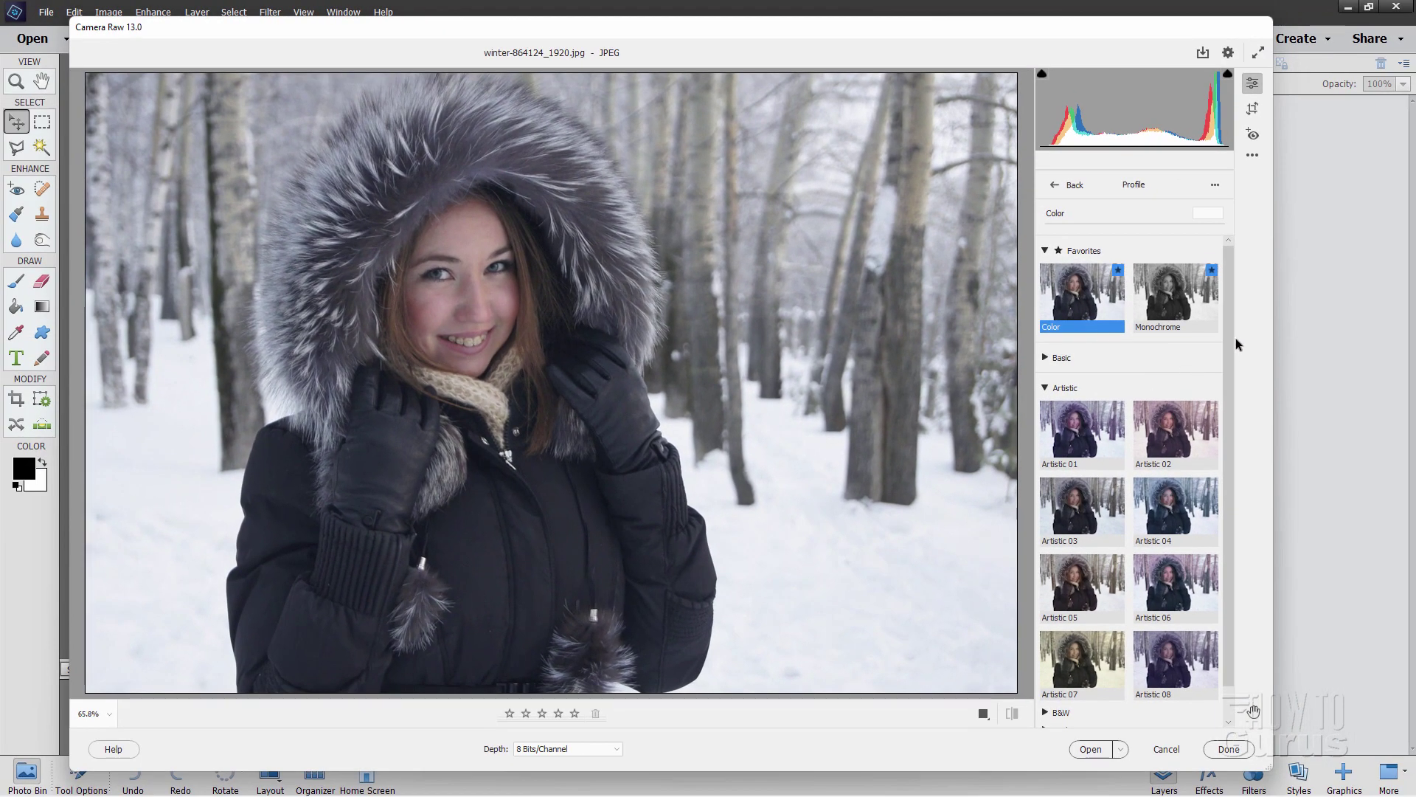
scroll(1228, 334, "down", 1)
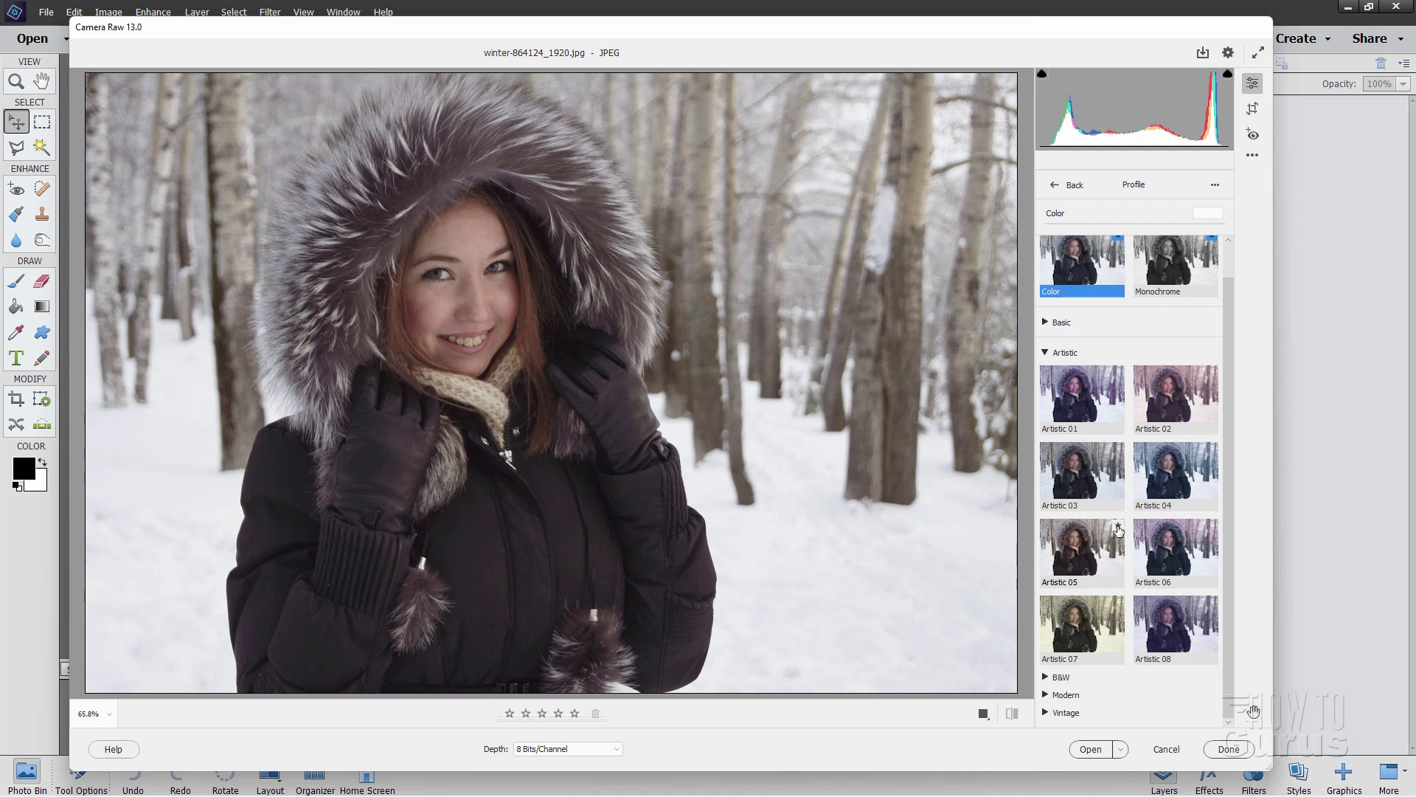
left_click(1118, 526)
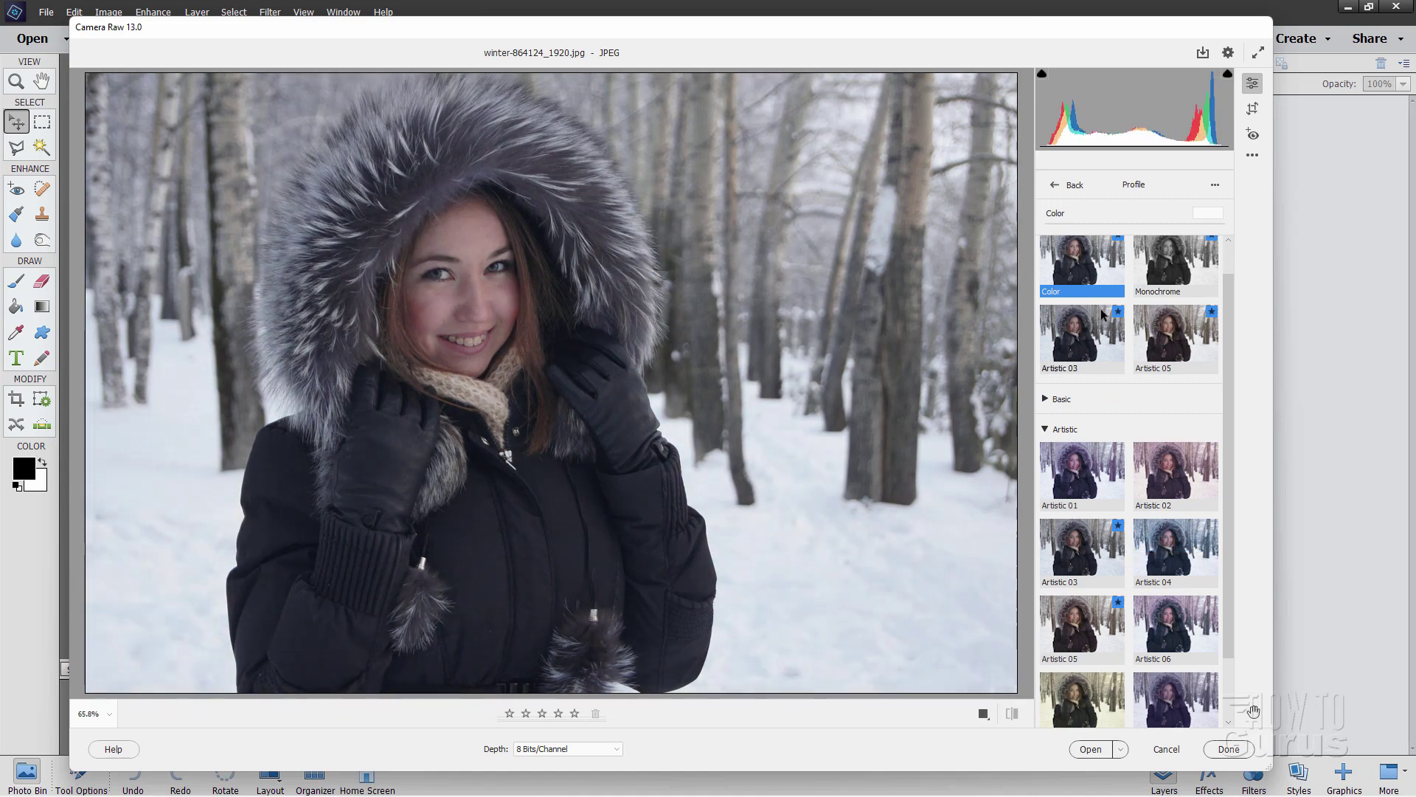
scroll(1228, 331, "up", 1)
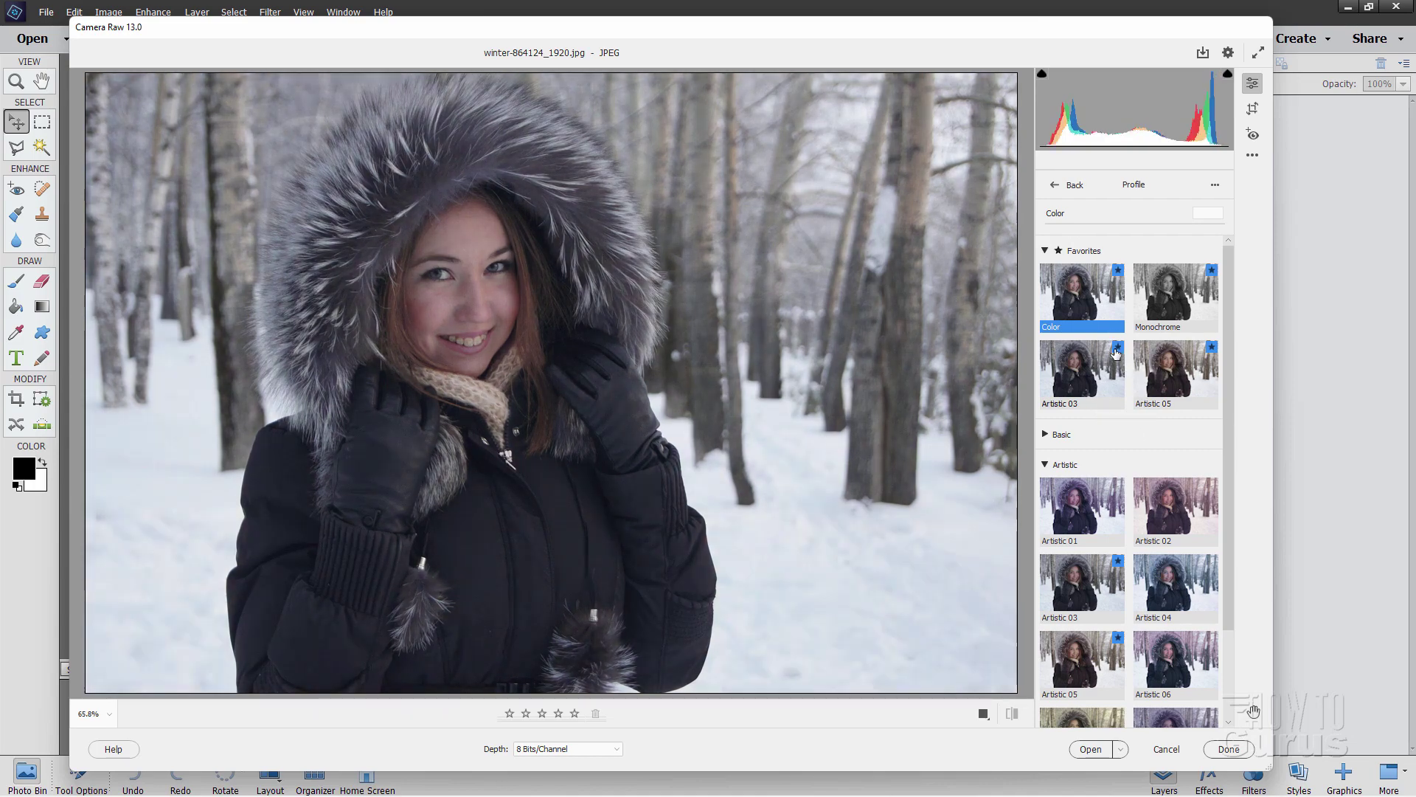
left_click(1118, 346)
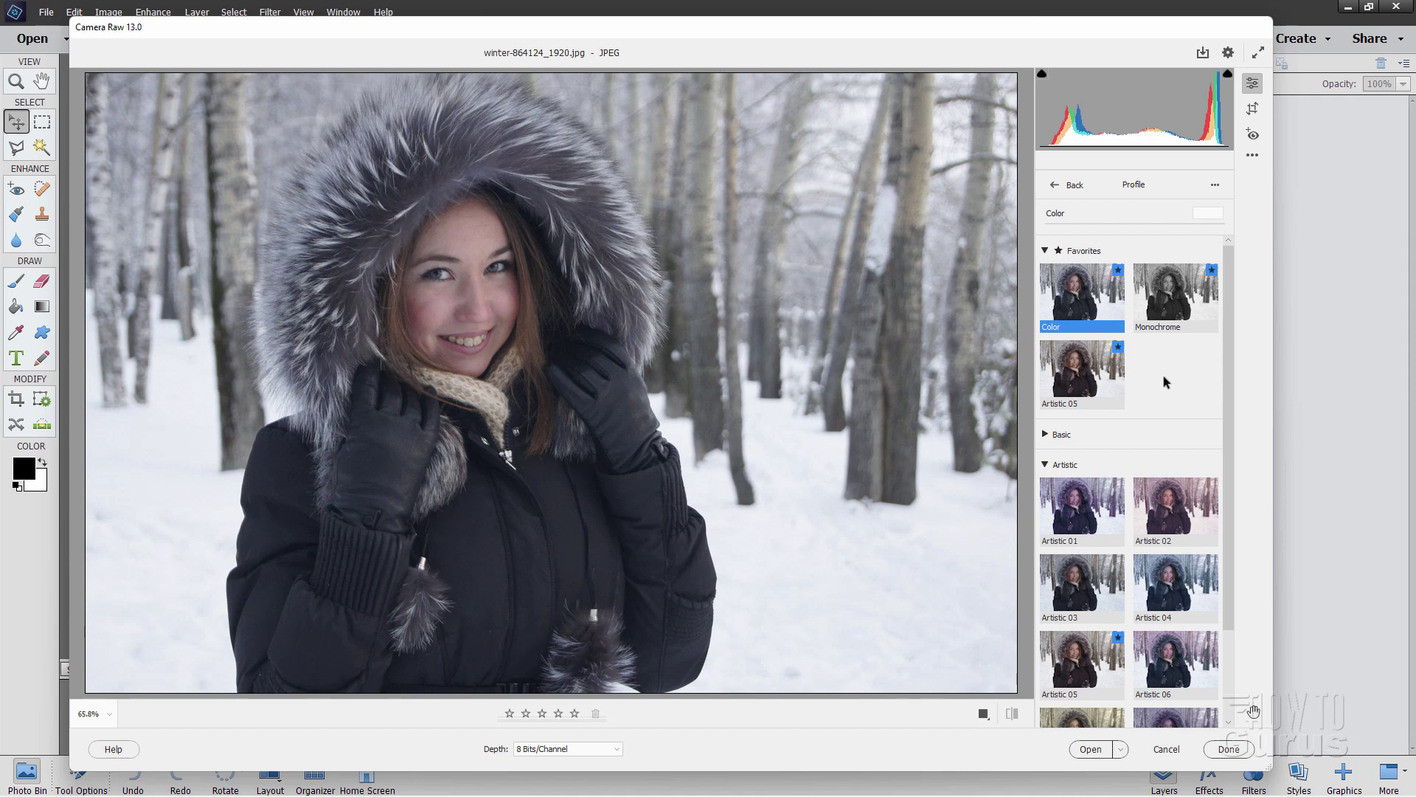
left_click(1094, 457)
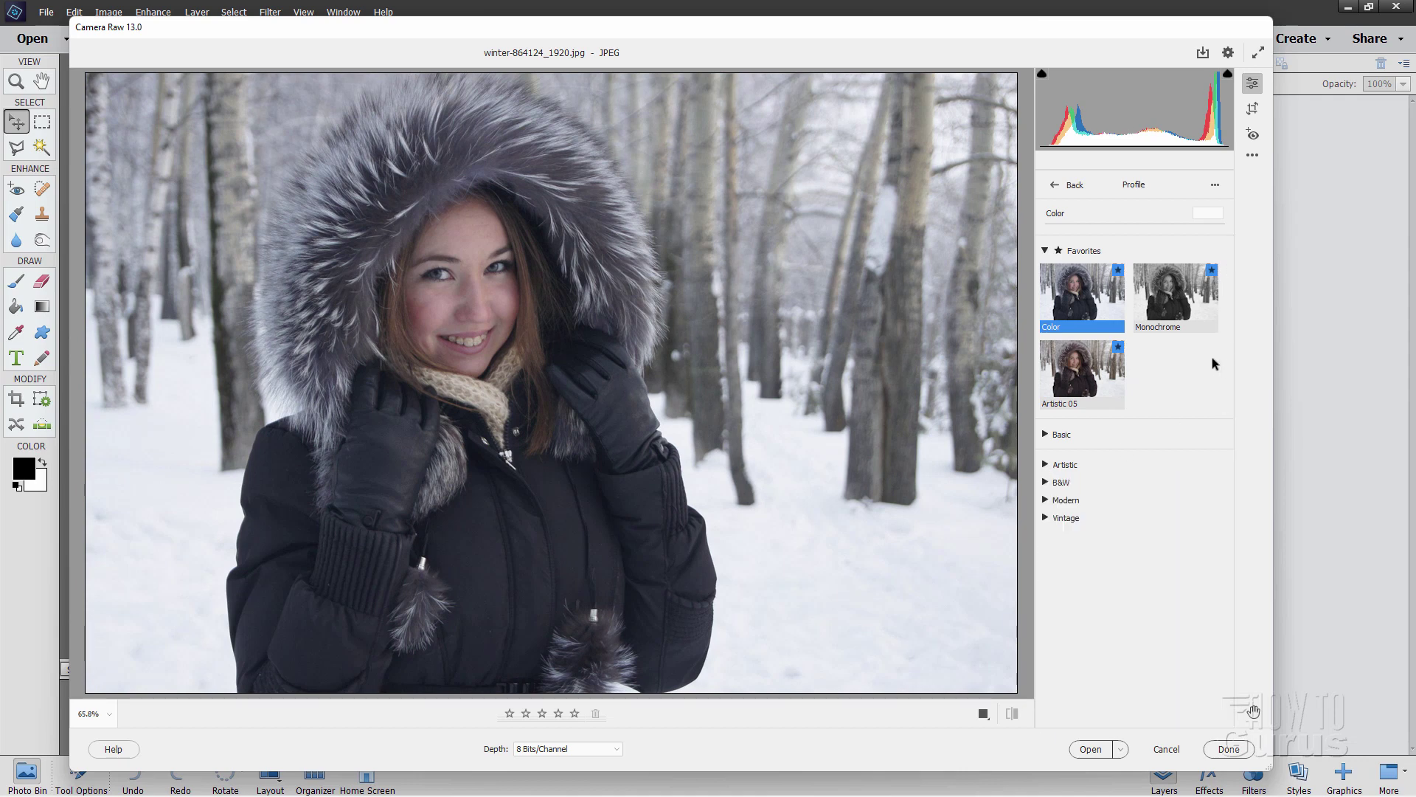
Apply the B&W Green Filter profile at amount 100 from the B&W group
left_click(1057, 484)
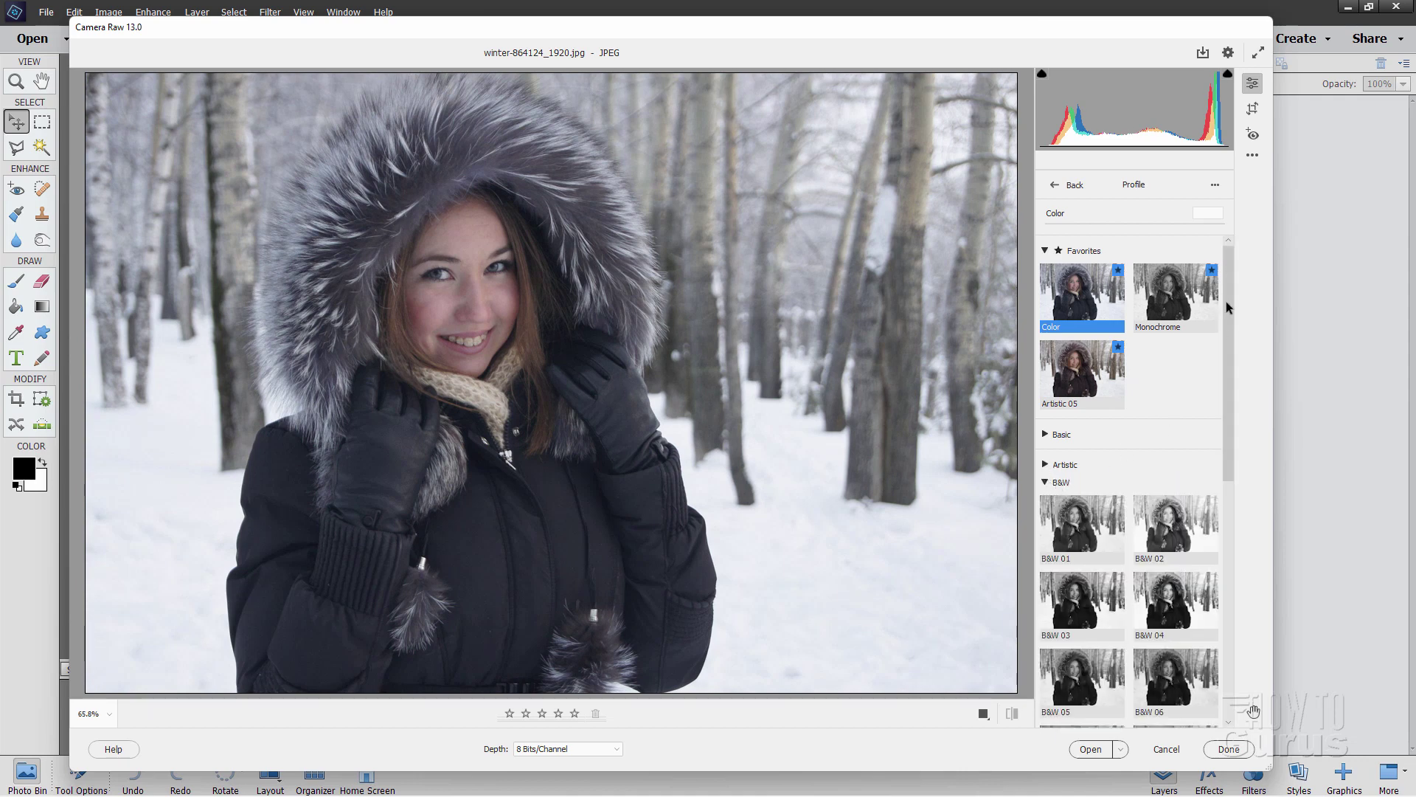
left_click_drag(1226, 301, 1238, 537)
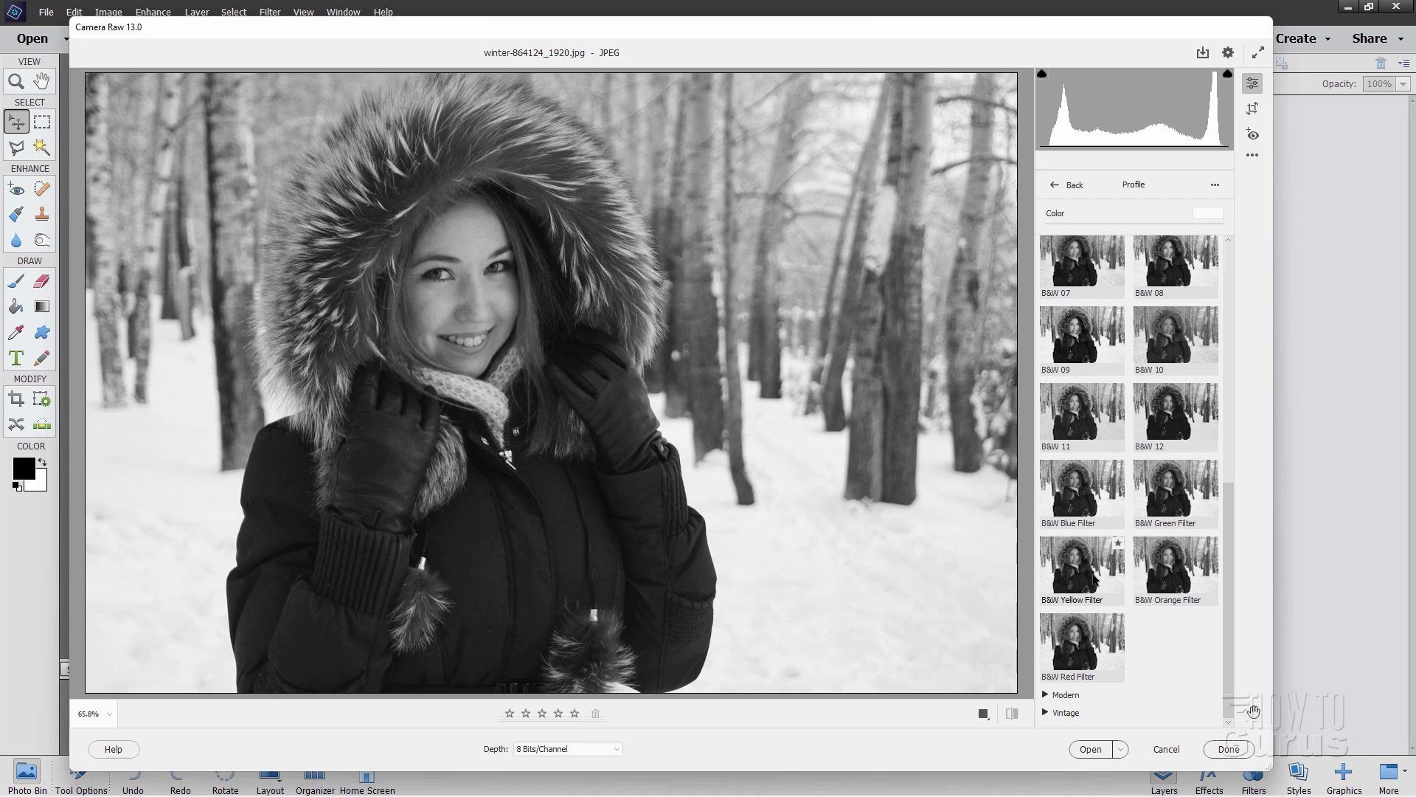
left_click_drag(1230, 630, 1247, 494)
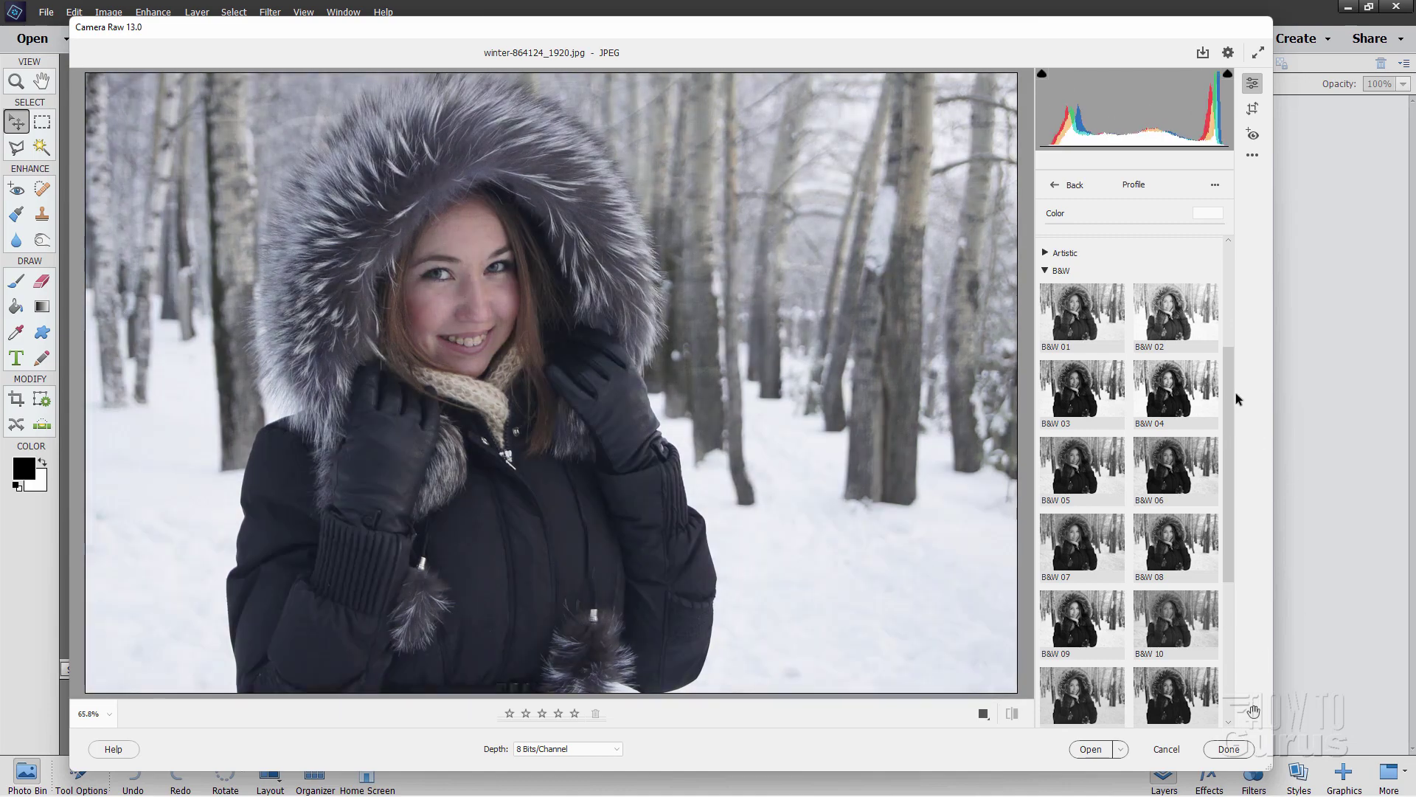
left_click_drag(1236, 392, 1242, 527)
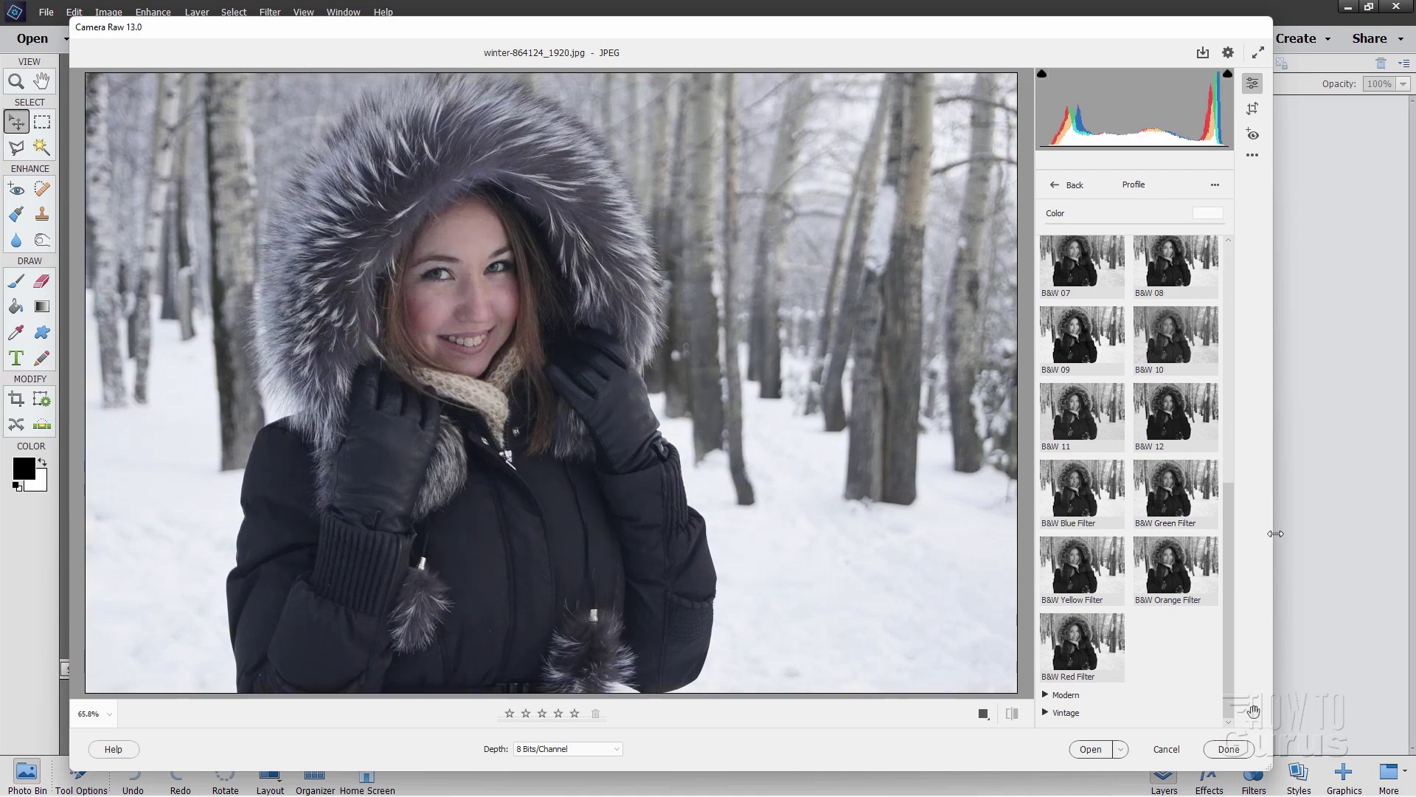
left_click(1176, 495)
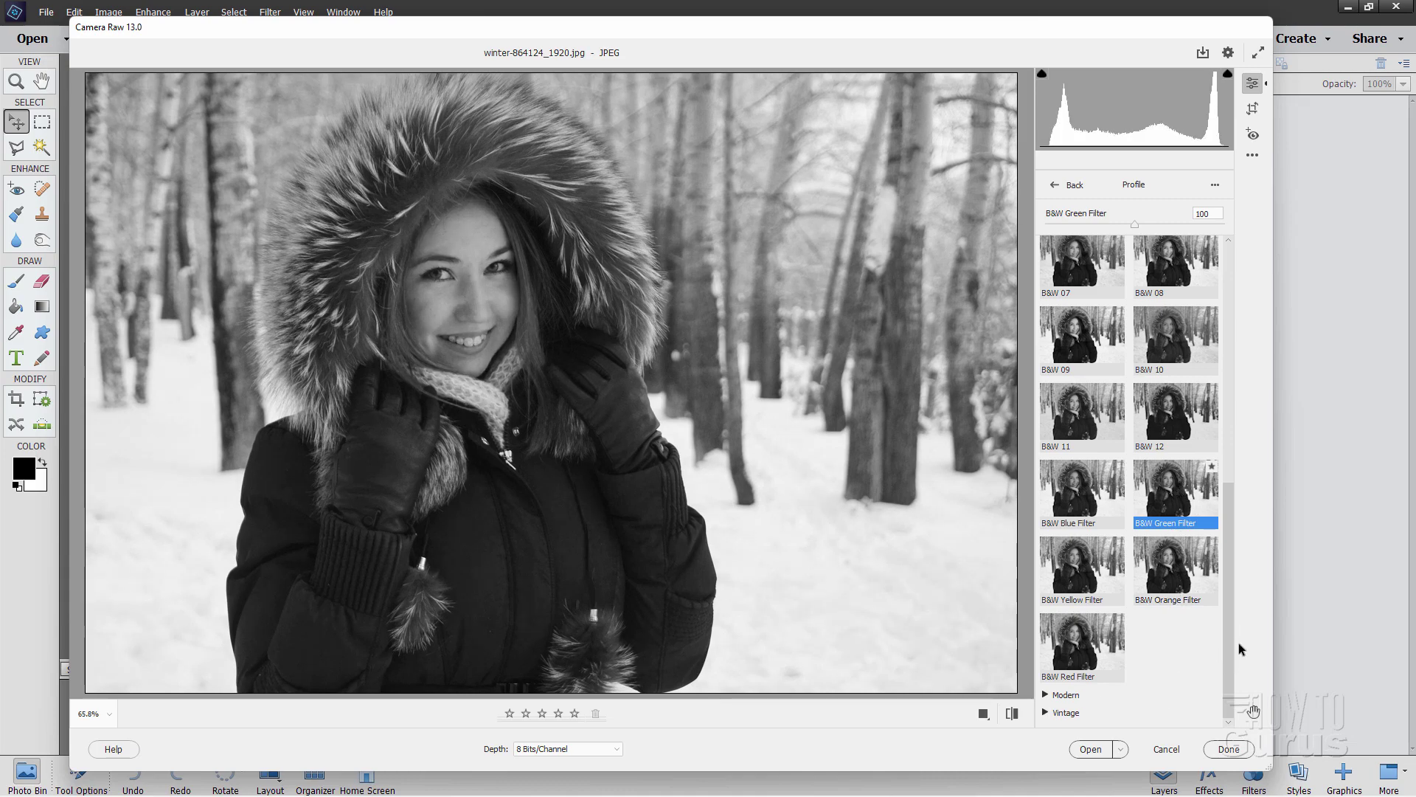
left_click_drag(1228, 632, 1251, 452)
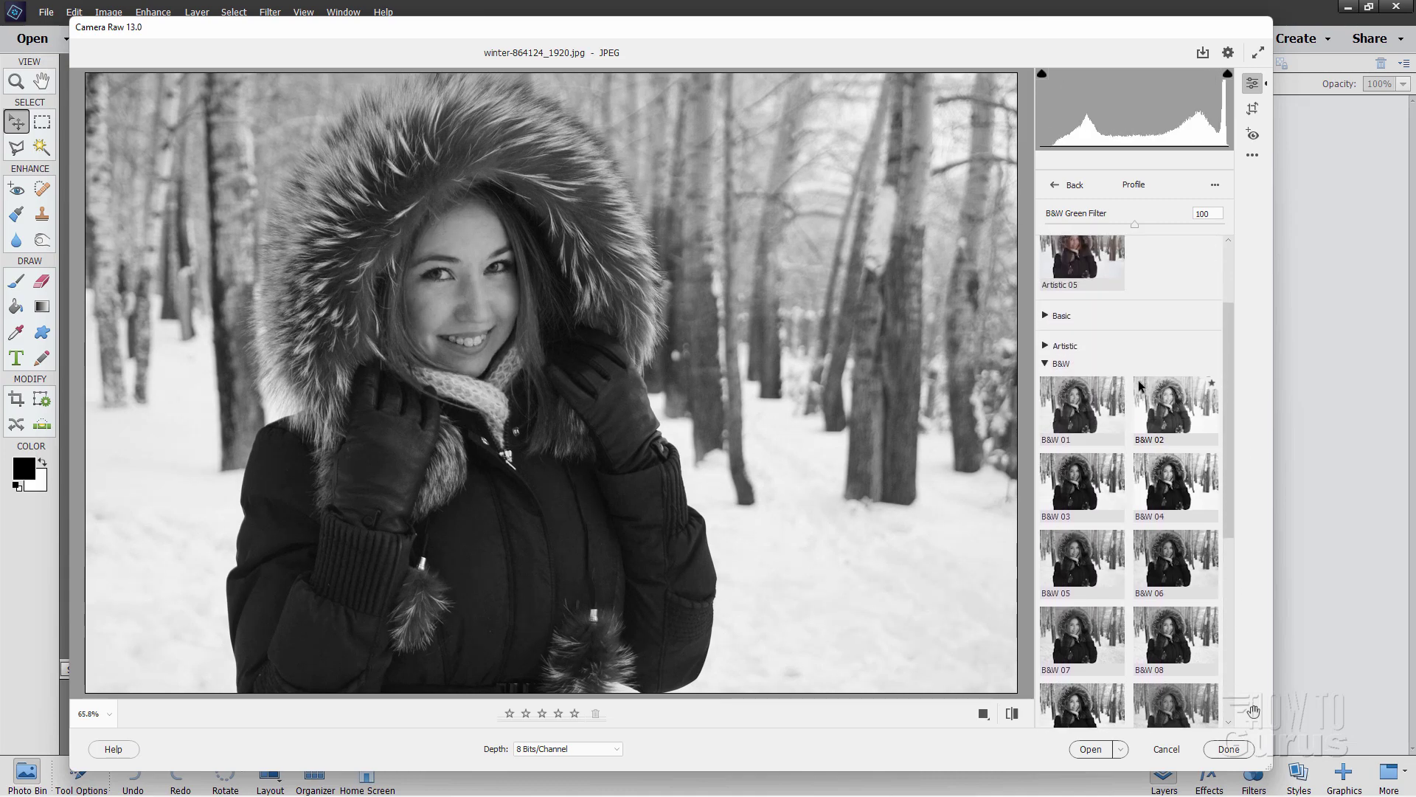
Browse the Modern and Vintage profile groups
left_click(1059, 365)
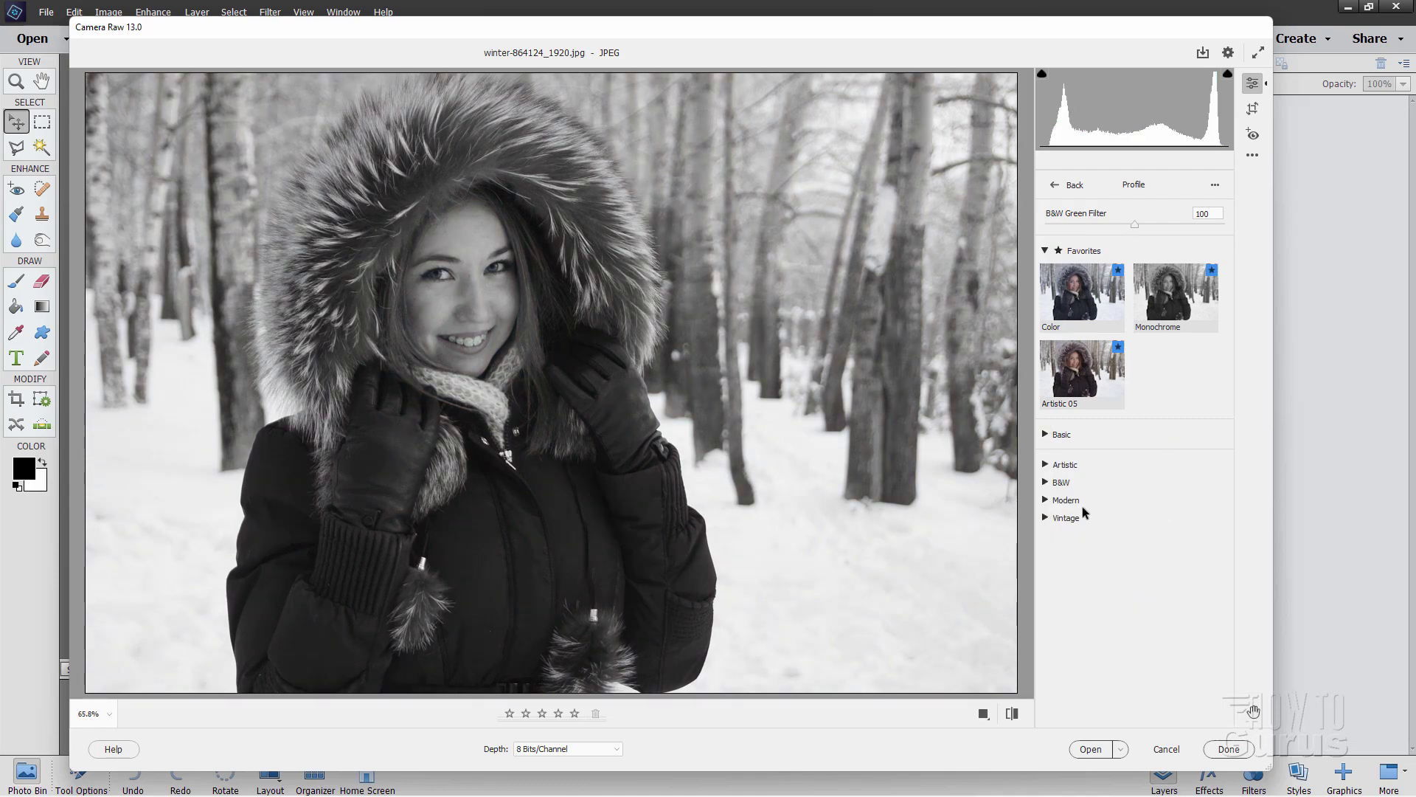
left_click(1046, 502)
left_click_drag(1237, 351, 1238, 489)
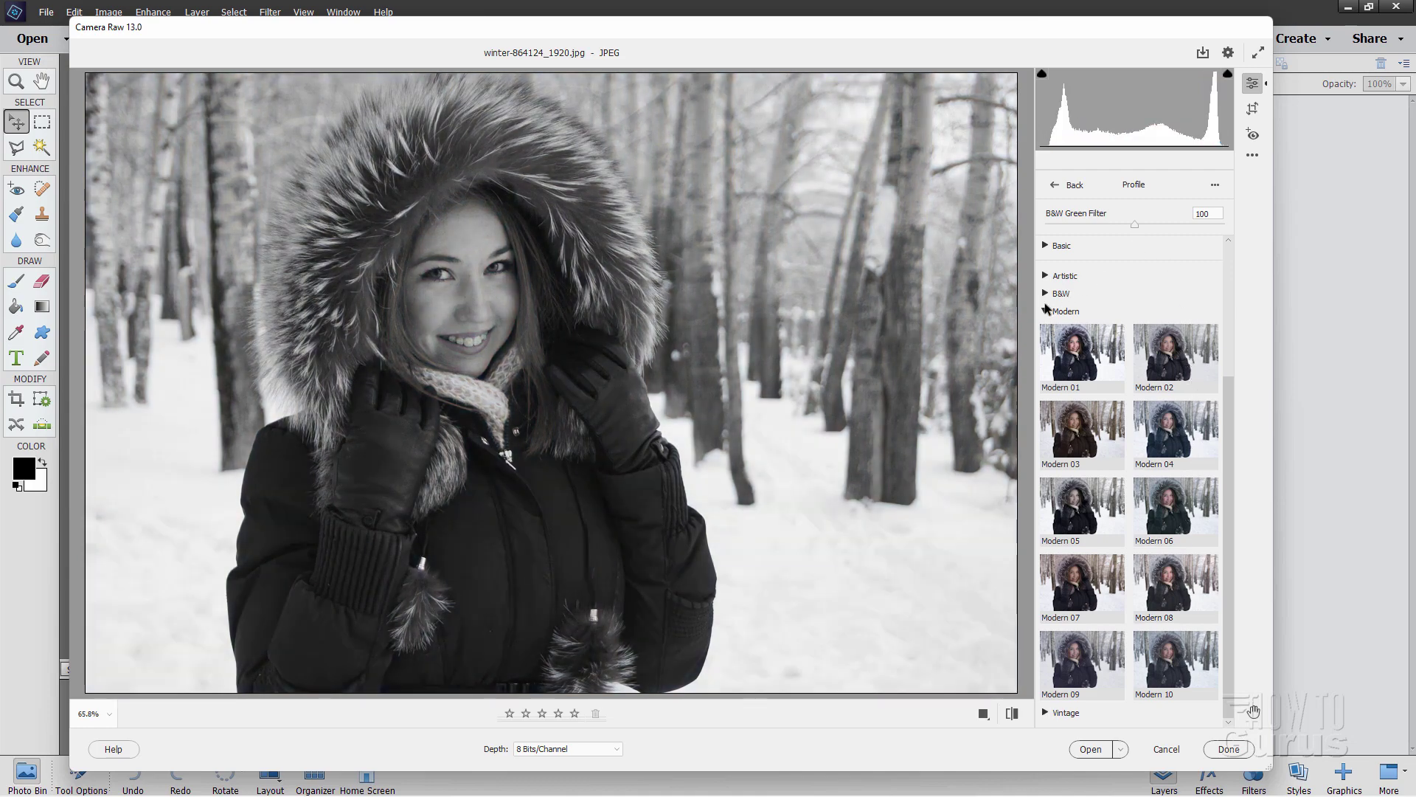
left_click(1047, 310)
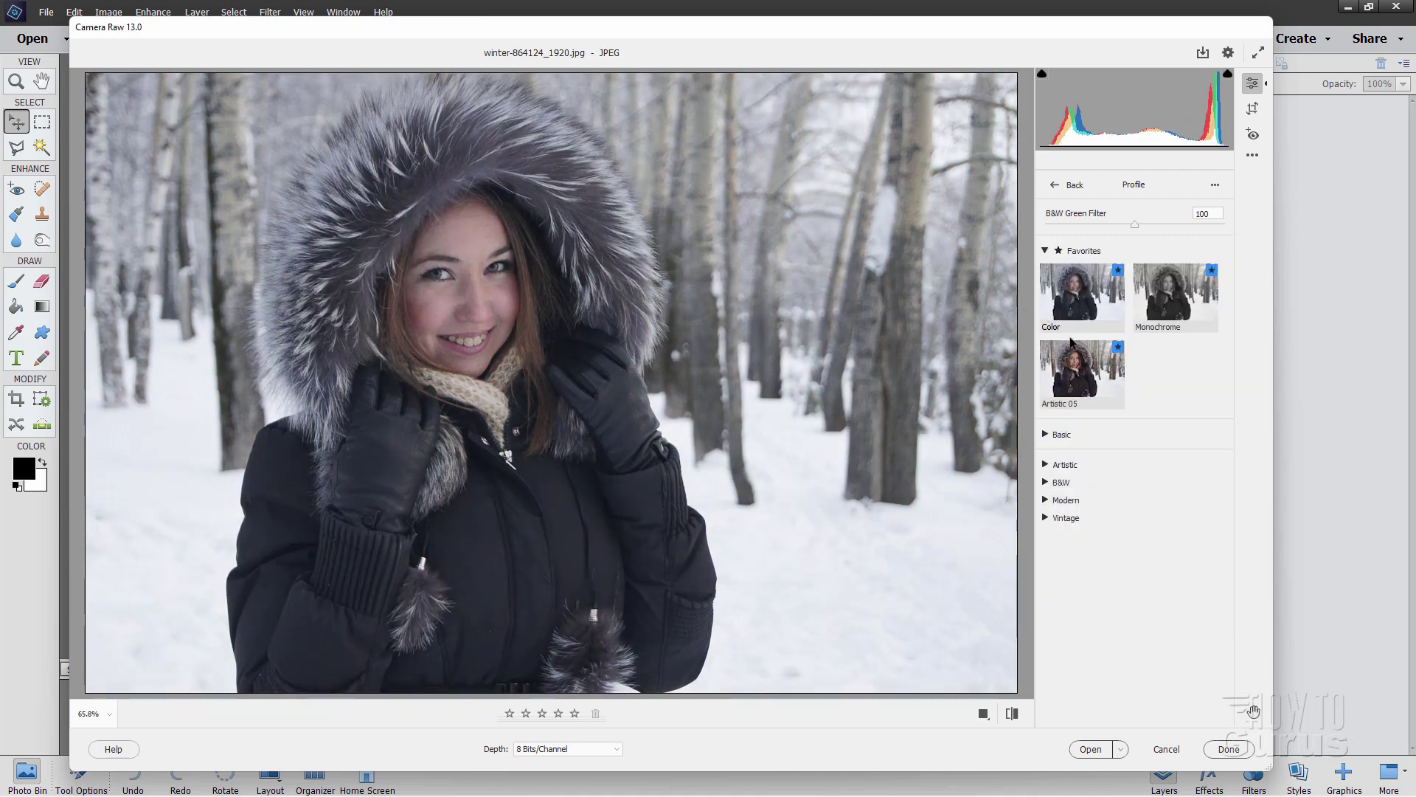
left_click(1045, 519)
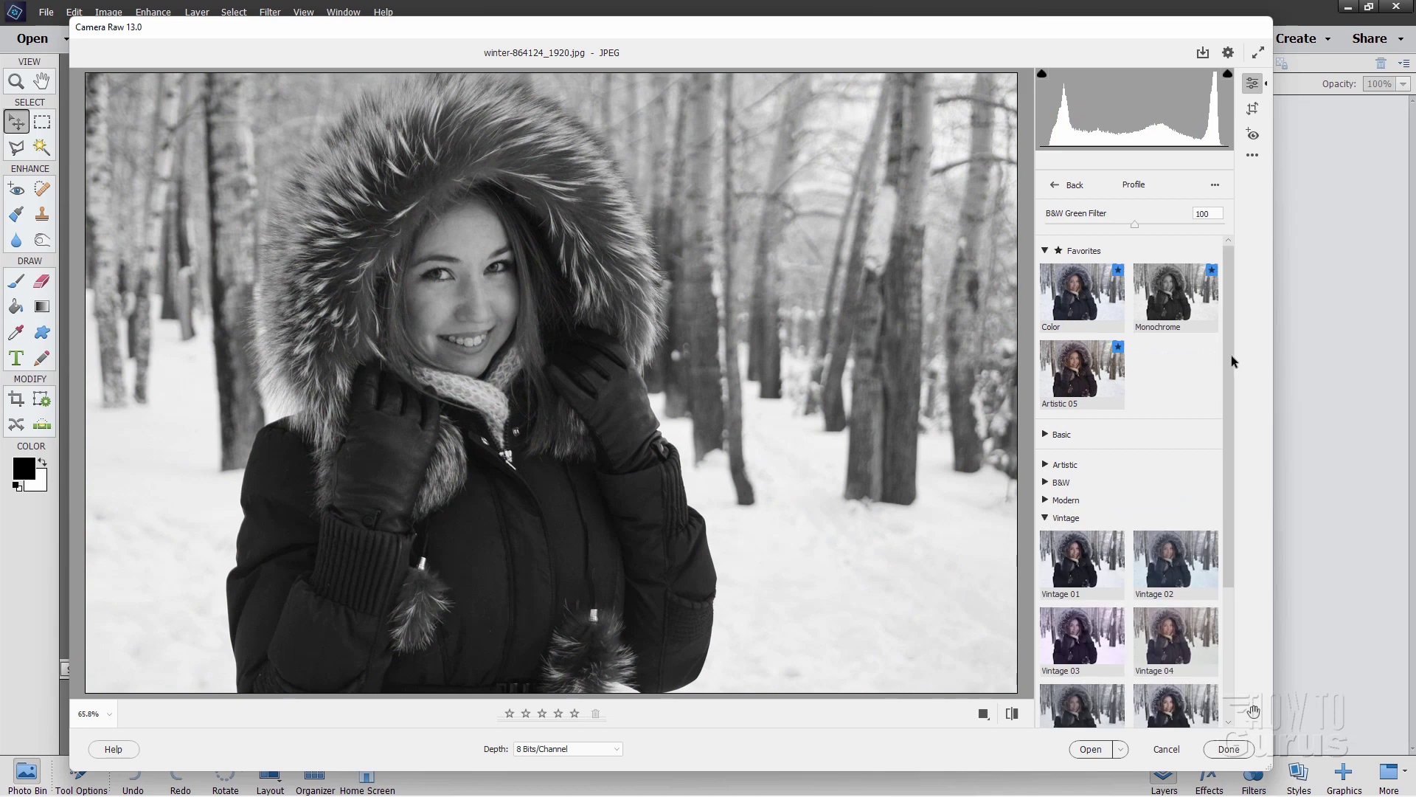
left_click_drag(1232, 356, 1220, 486)
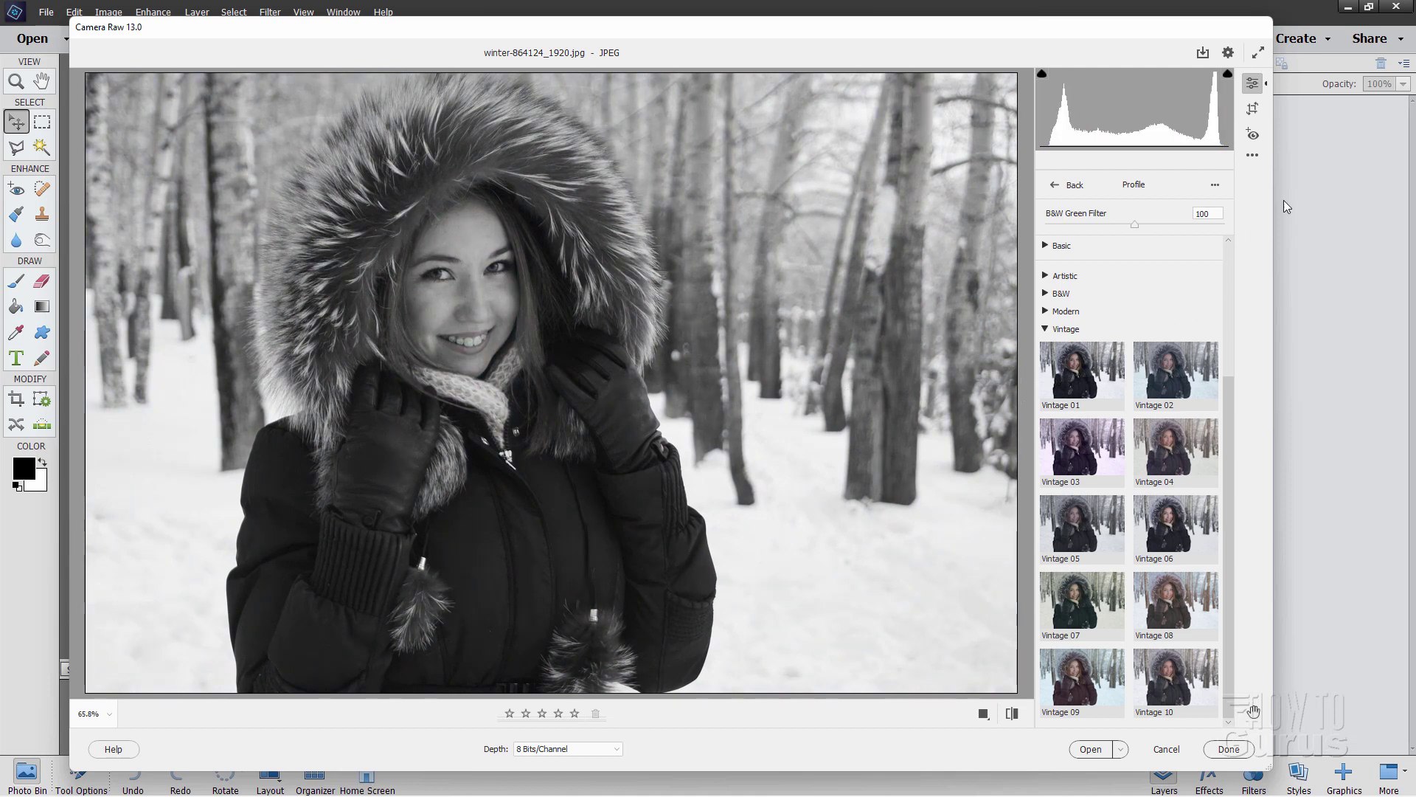
Reset settings to default, apply Vintage 01 at 100 and return to the Basic sliders
left_click(1256, 156)
left_click(1281, 191)
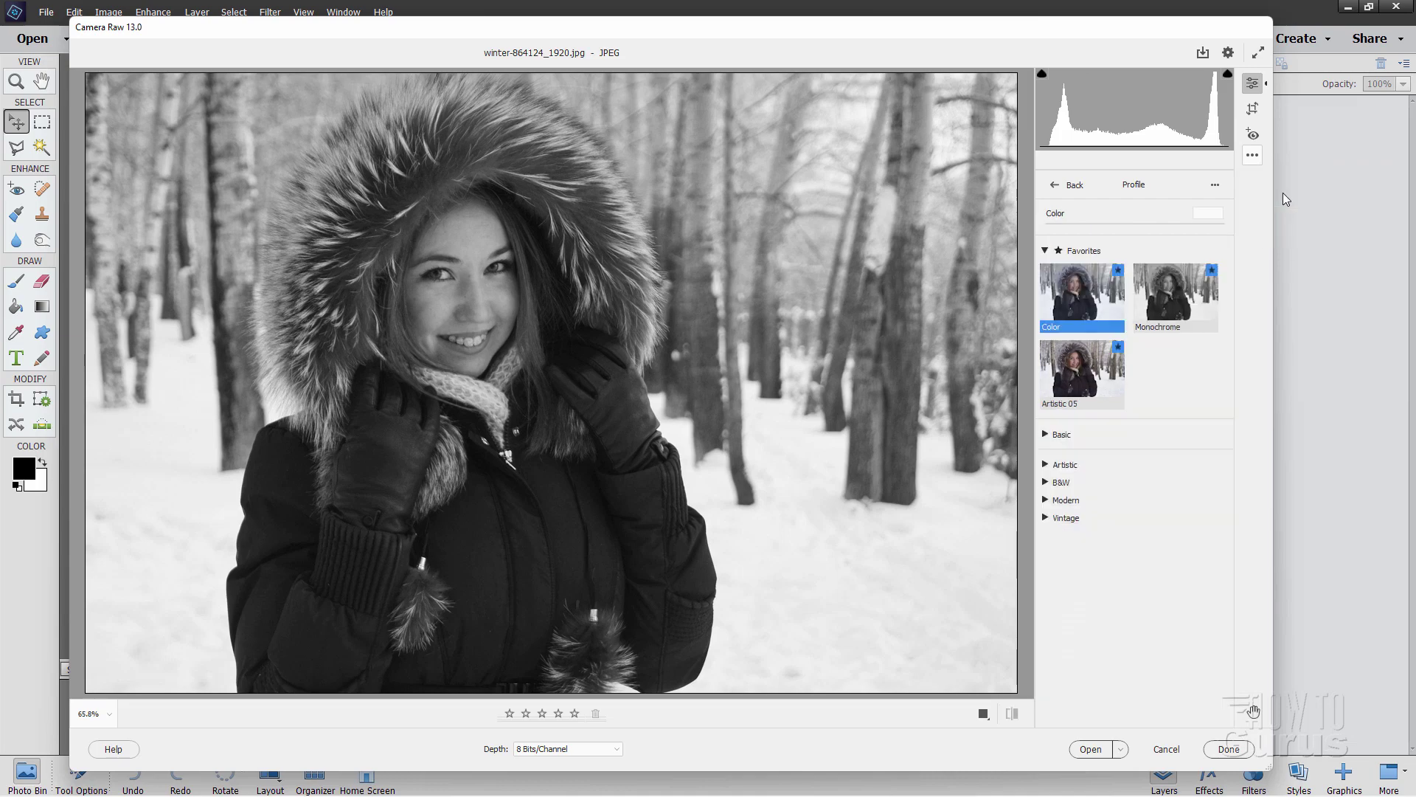
left_click(1046, 519)
left_click_drag(1231, 397, 1239, 556)
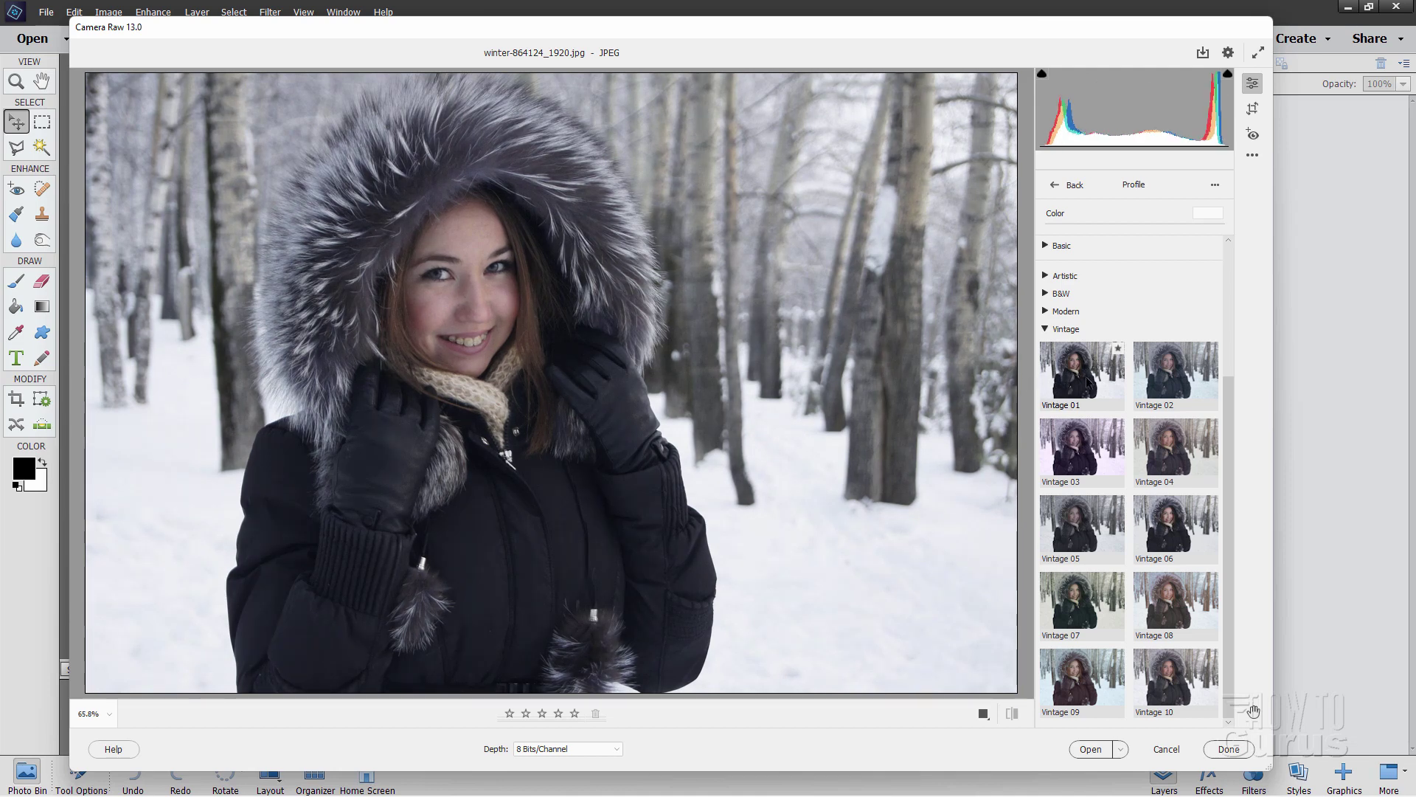
left_click(1088, 380)
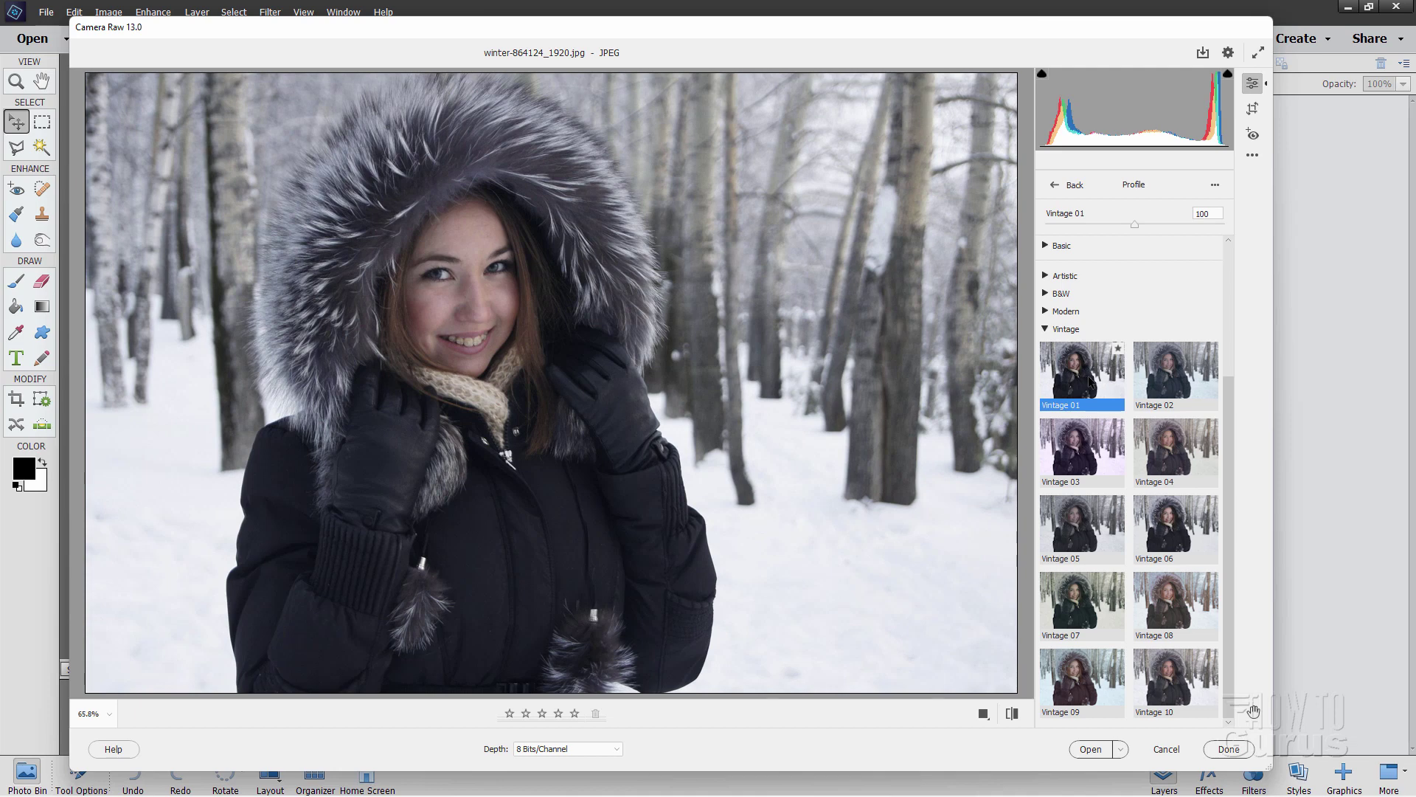
left_click(1069, 186)
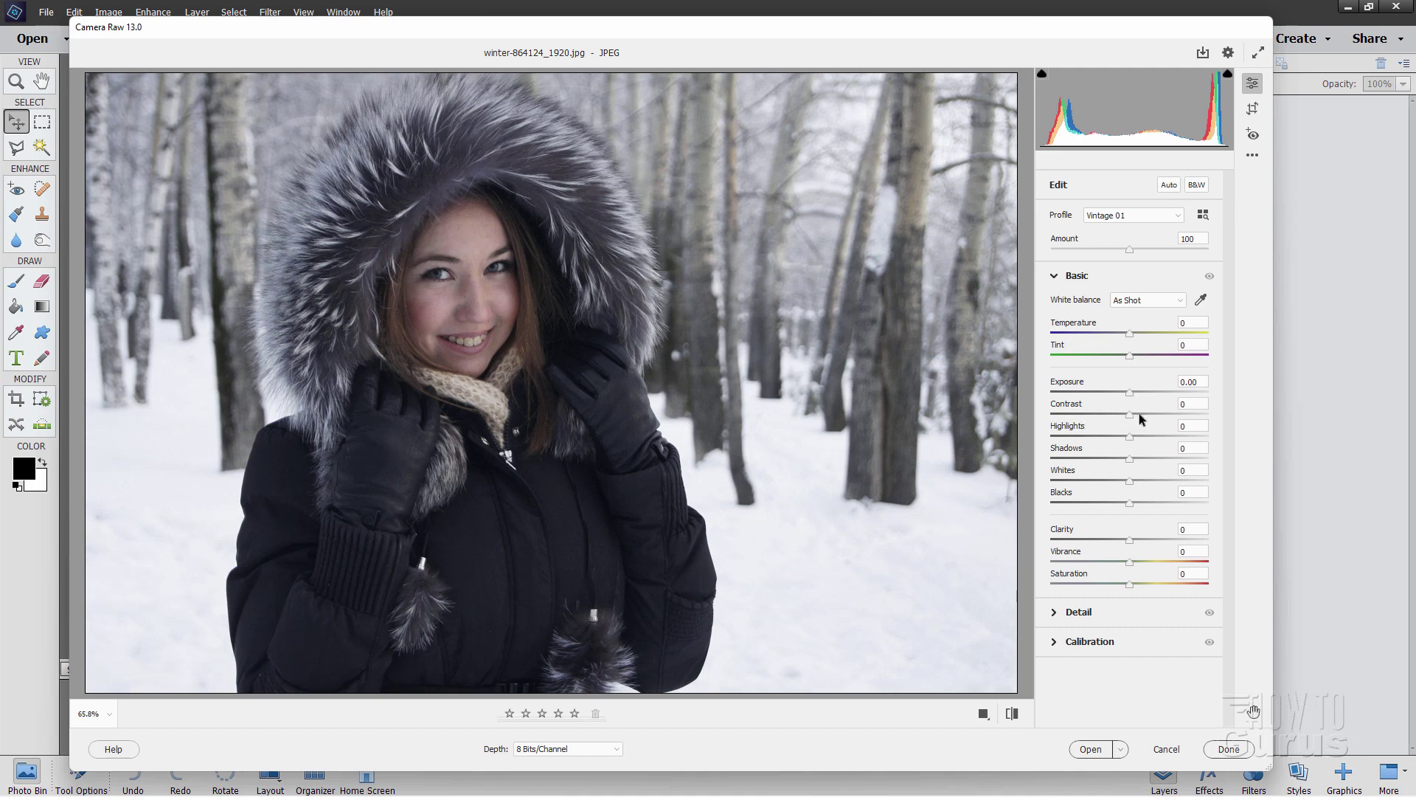
Darken Shadows to -14 on the Vintage 01 portrait, with Blacks at -21 and Whites raised
left_click_drag(1129, 459, 1154, 479)
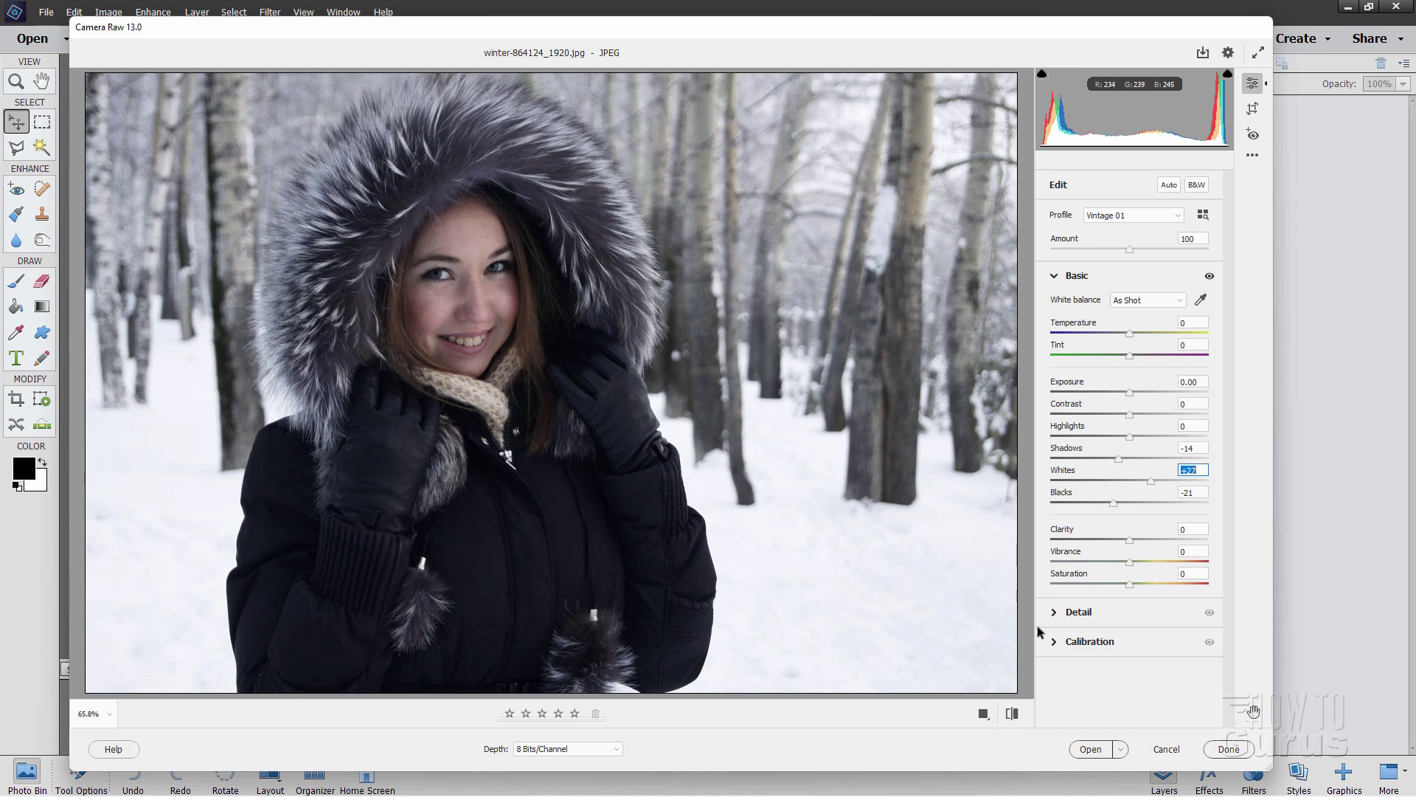
Nudge the Camera Raw window up and show the Open / Open as Copy menu
left_click(1122, 746)
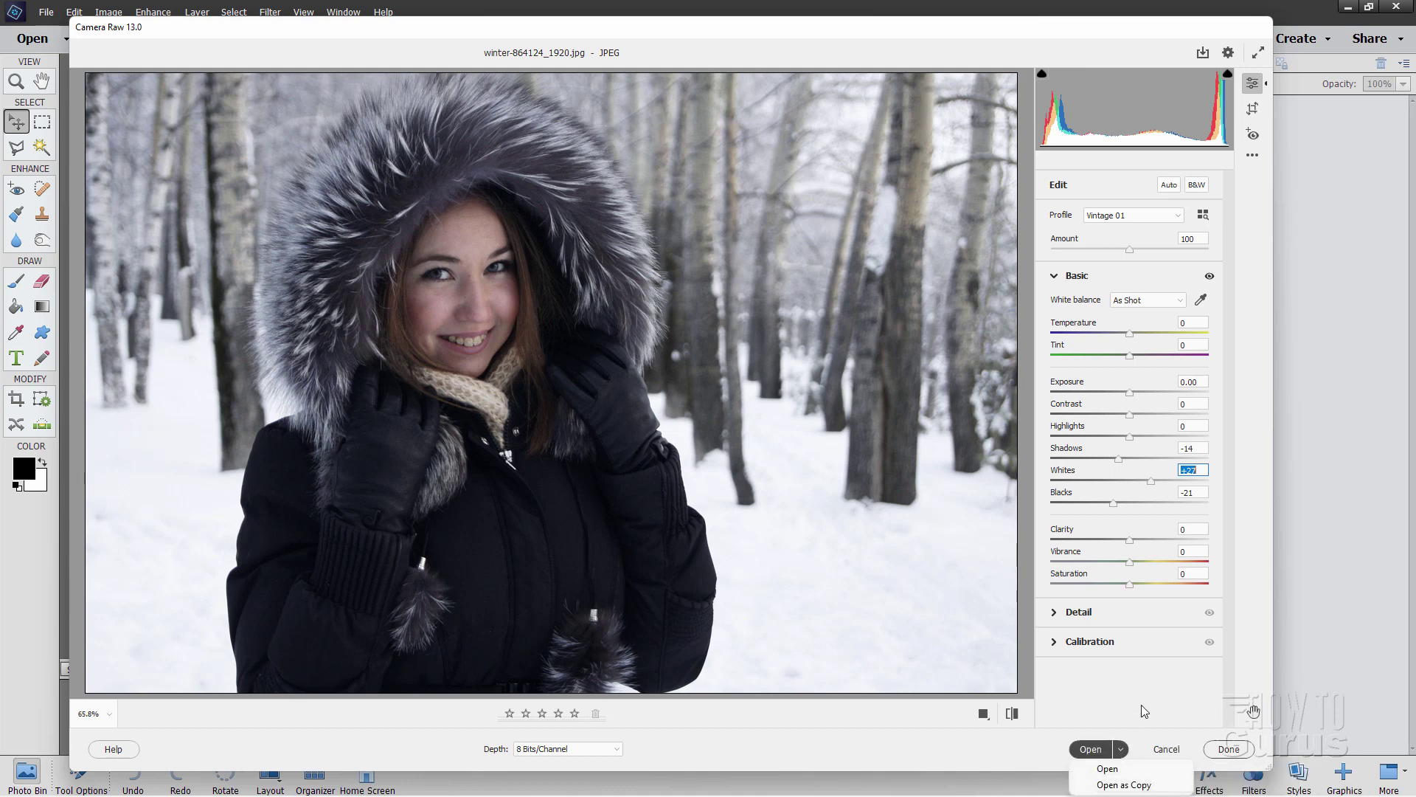
left_click(1109, 39)
left_click_drag(1110, 34, 1110, 25)
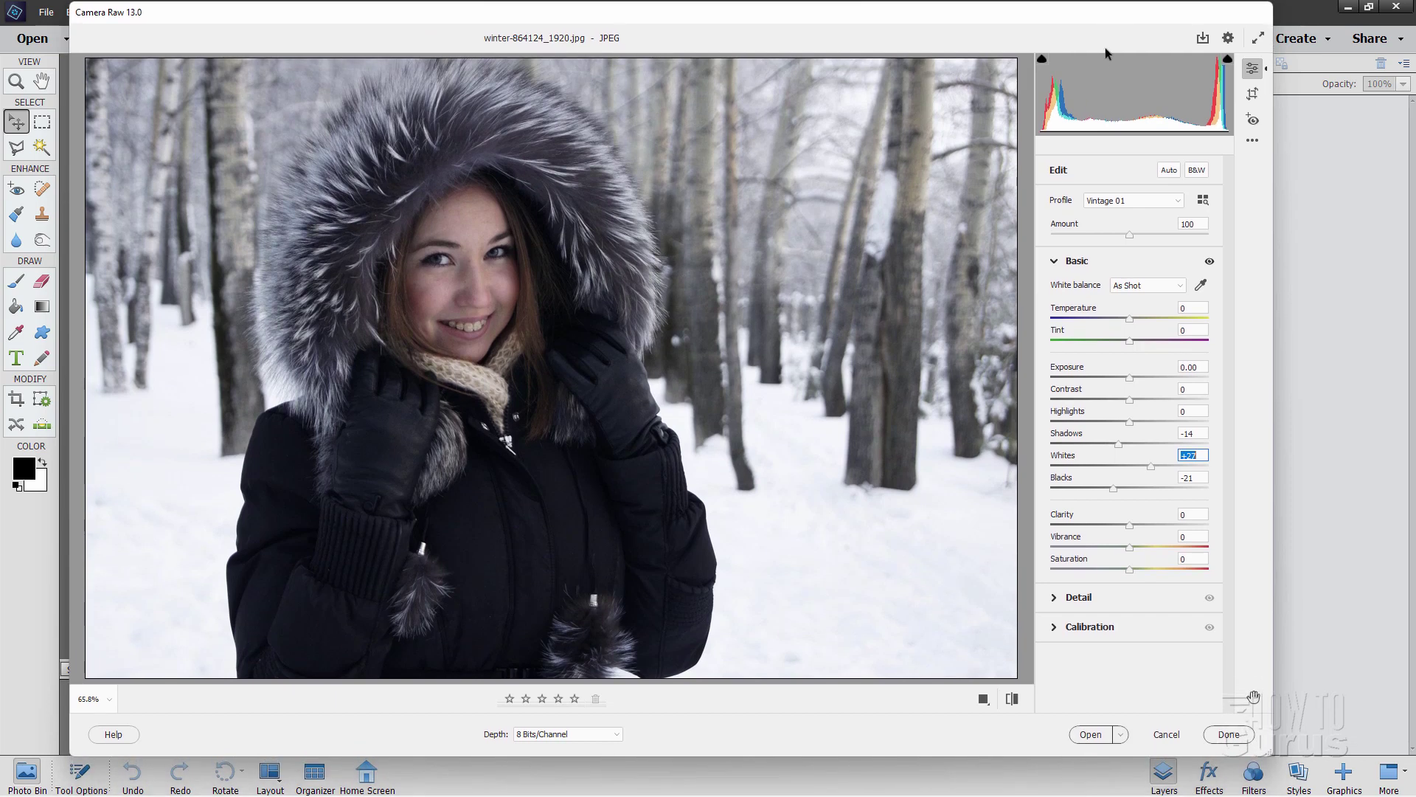
left_click(1120, 735)
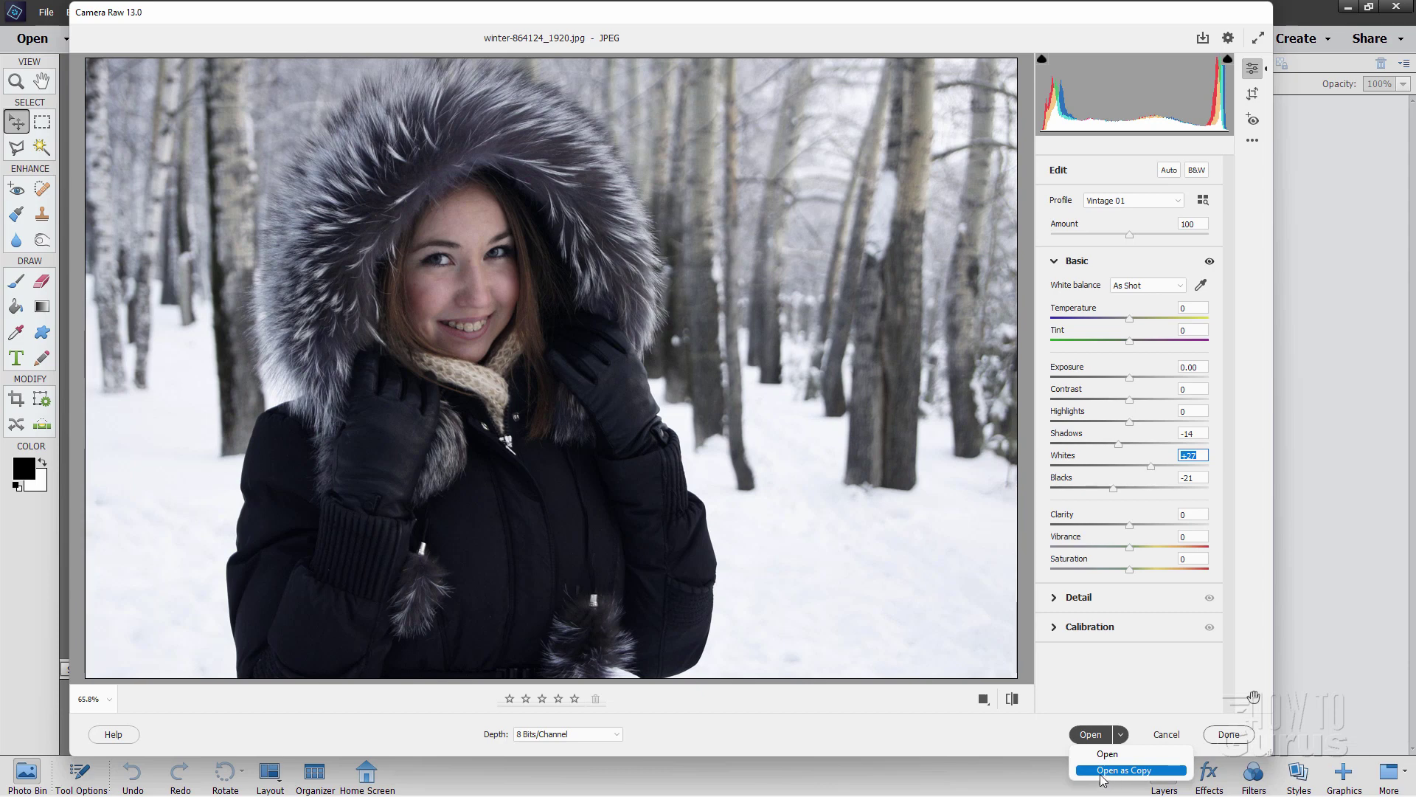
Open the Vintage 01–edited winter portrait as a copy in the Expert editor
left_click(1102, 770)
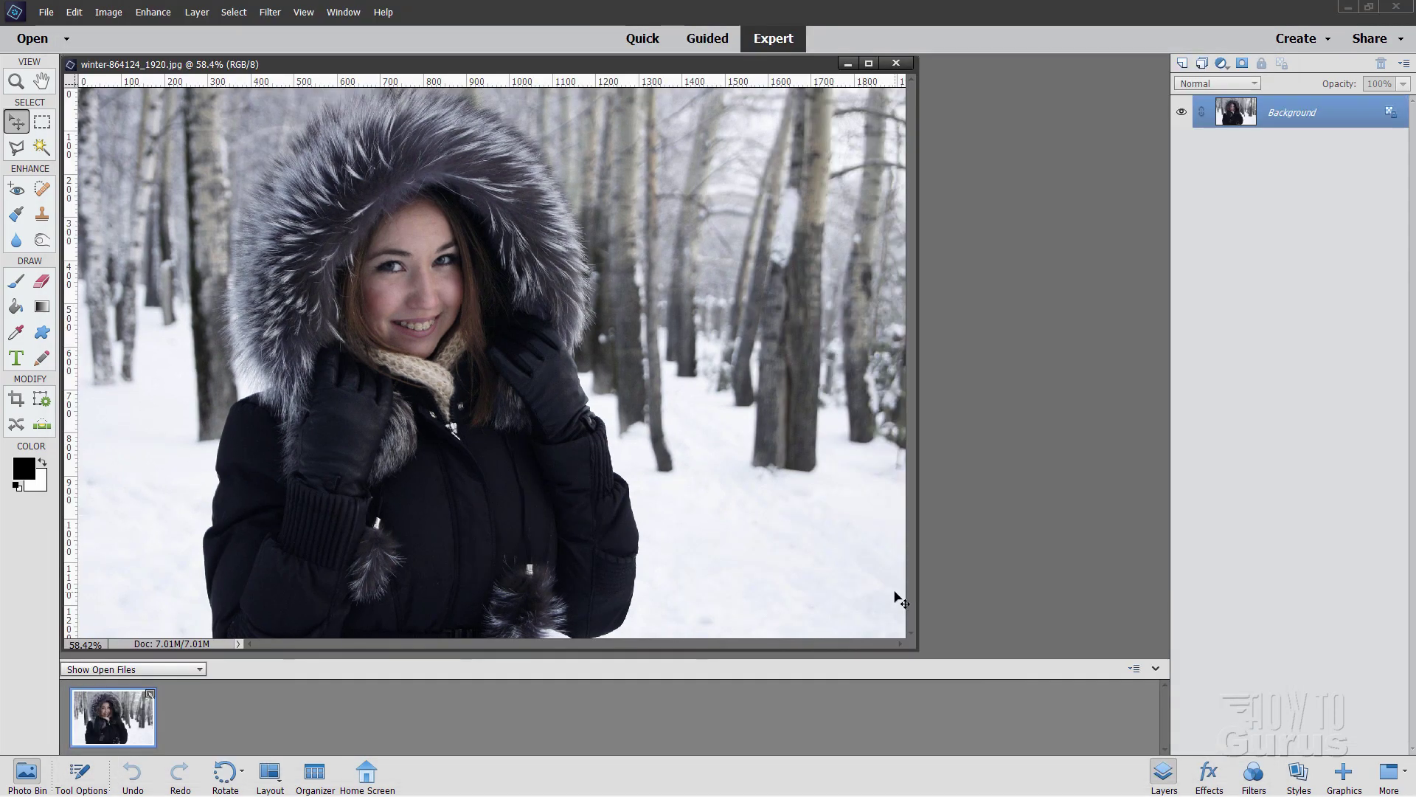